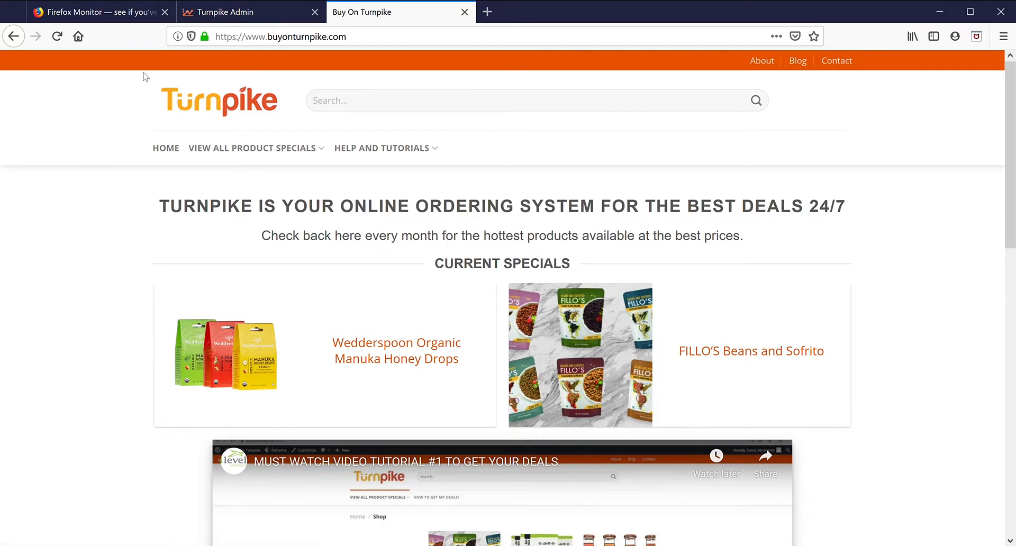
Close the Firefox Monitor and Turnpike Admin browser tabs.
left_click(165, 12)
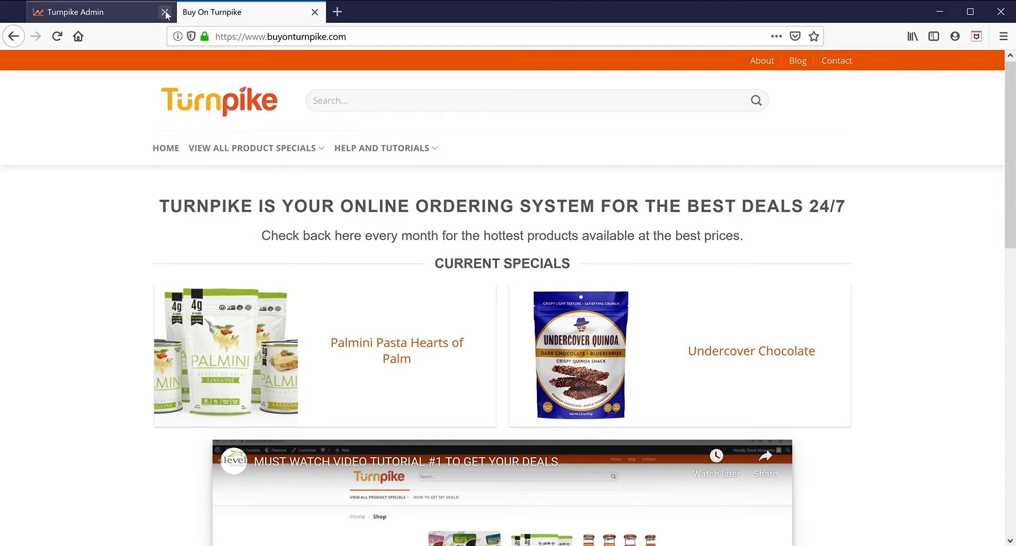
left_click(166, 12)
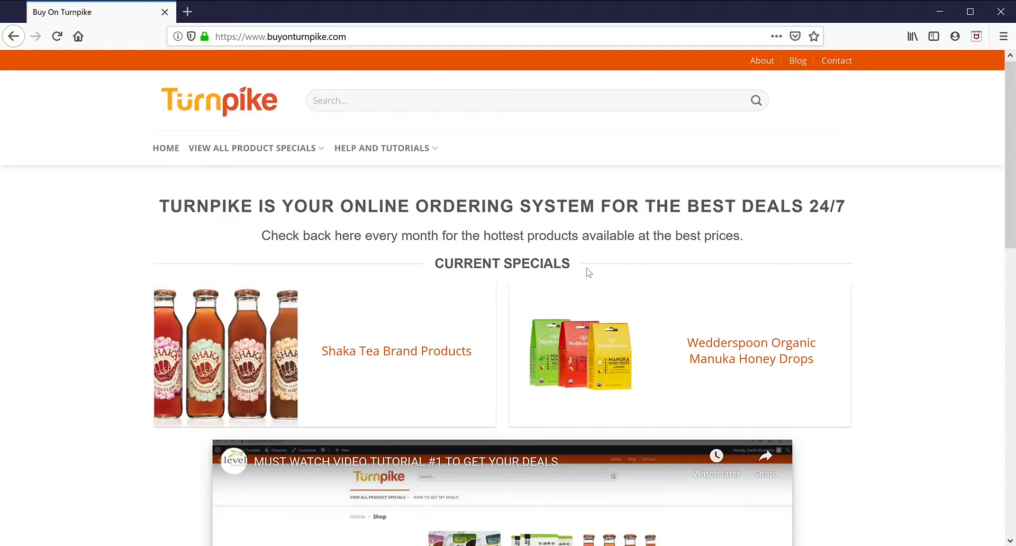
Open FILLO'S Beans and Sofrito from all product specials and choose UNFI East - Sarasota as its warehouse.
left_click(259, 148)
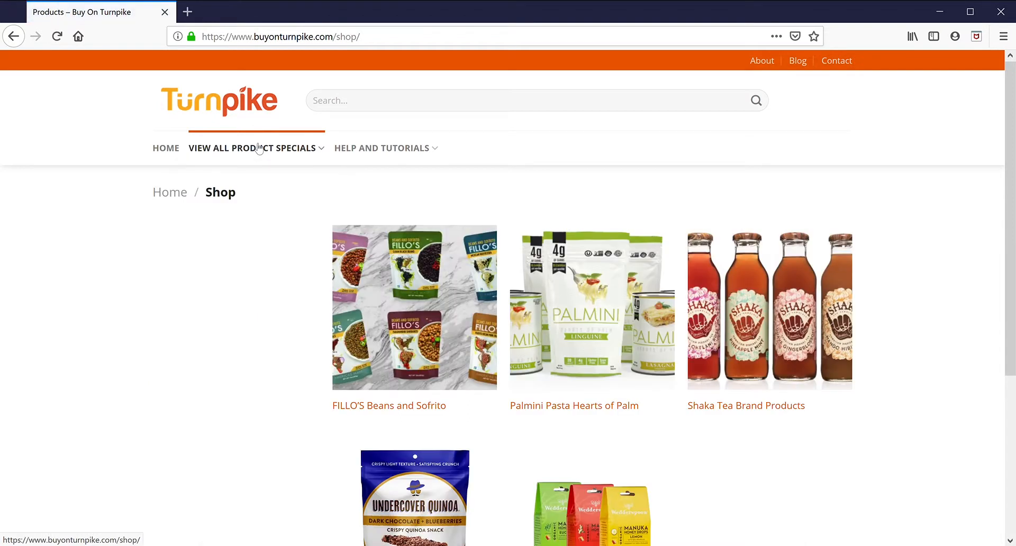
left_click(409, 308)
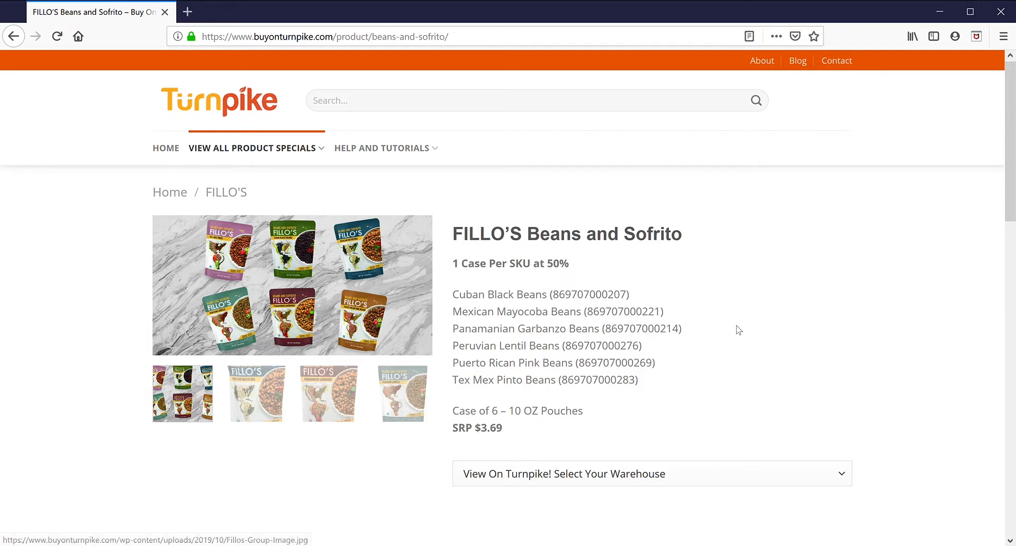
scroll(739, 331, "down", 6)
scroll(739, 329, "up", 5)
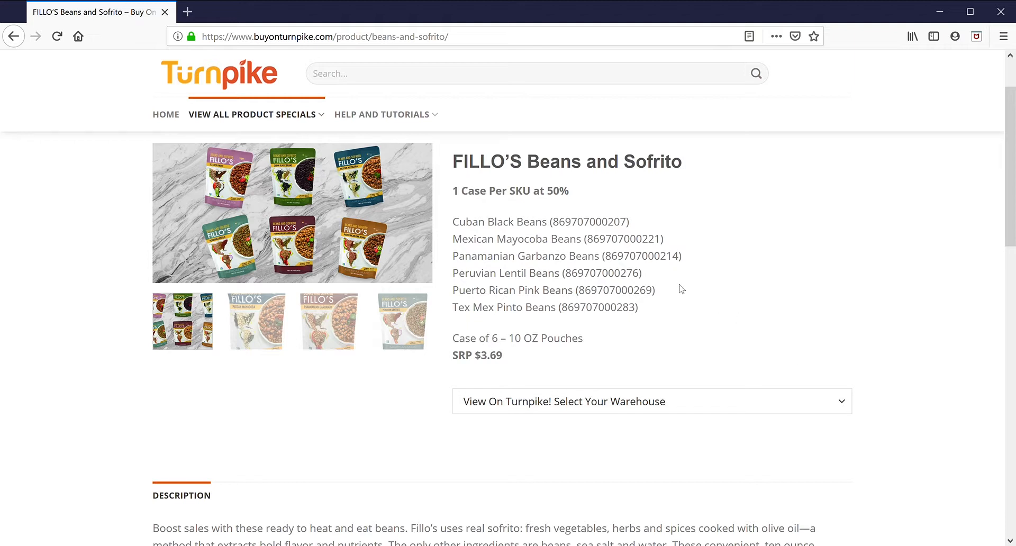
left_click(544, 217)
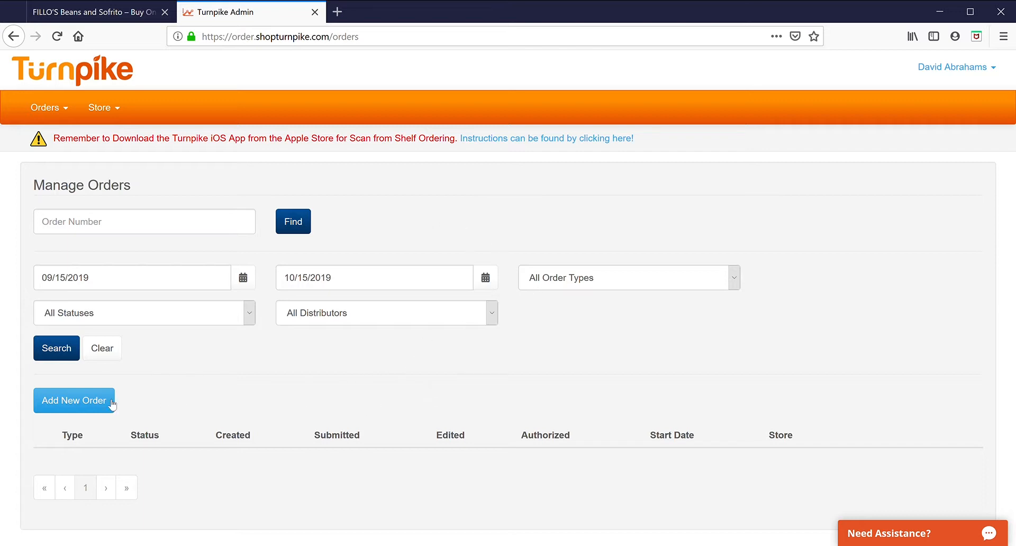
Add a new order to the active 3 NATIVES COFFEE SHOP location.
left_click(92, 403)
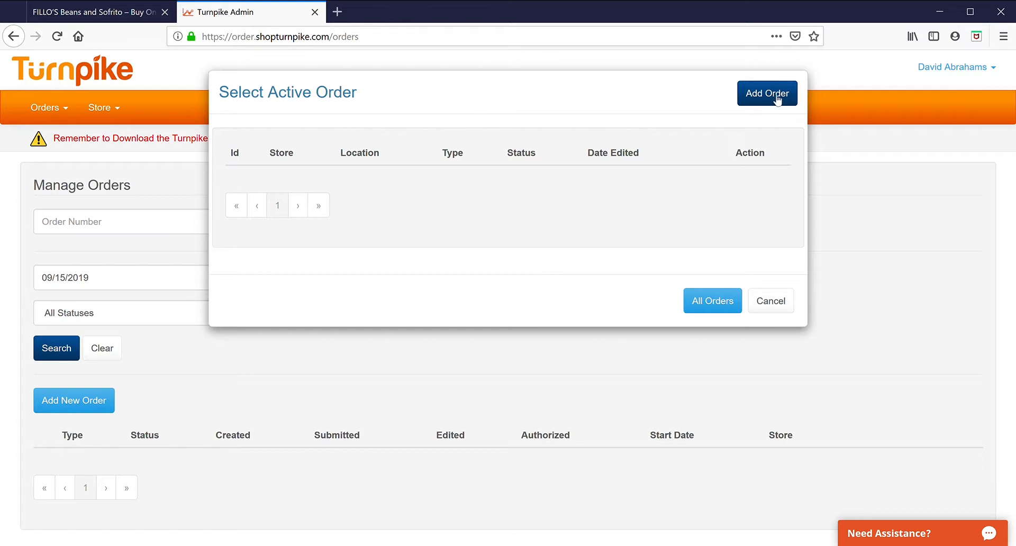
left_click(777, 98)
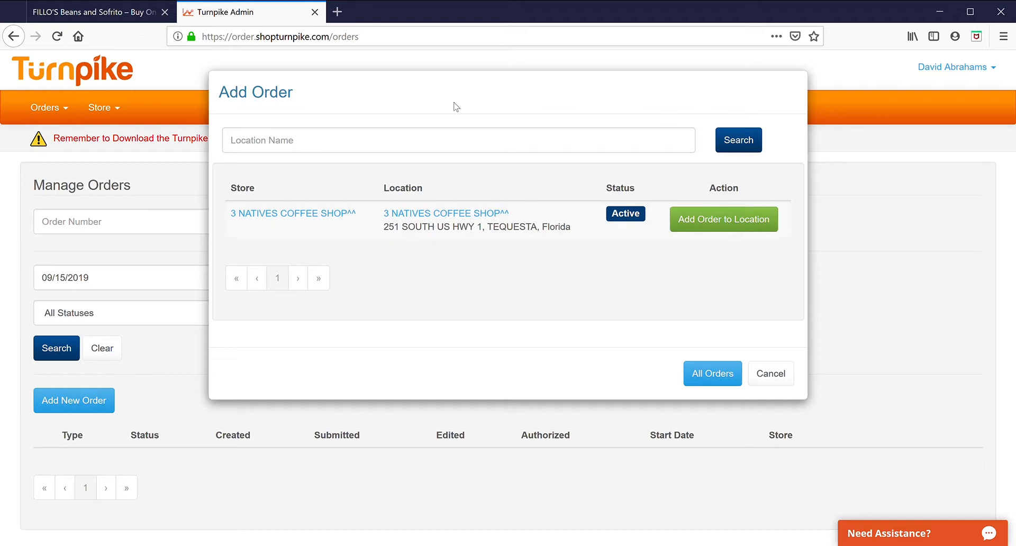
left_click(739, 226)
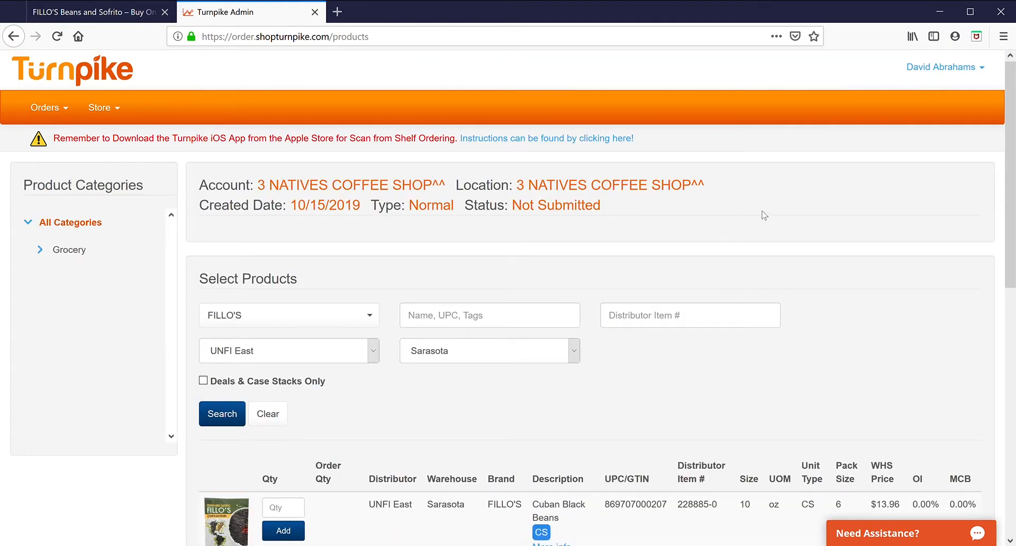
Add a quantity of 1 of FILLO'S Cuban Black Beans to the order.
scroll(762, 215, "down", 3)
scroll(763, 214, "down", 2)
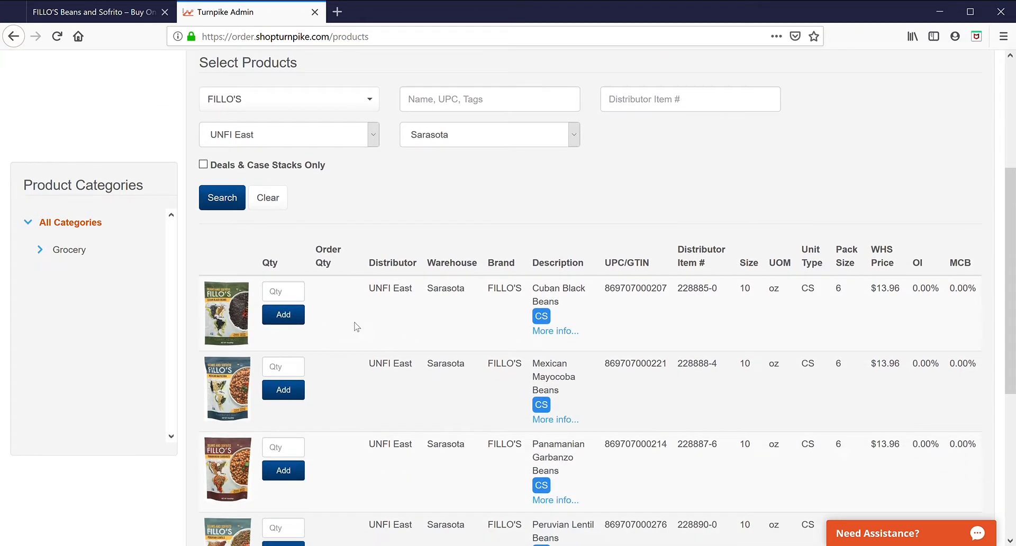
scroll(360, 329, "down", 3)
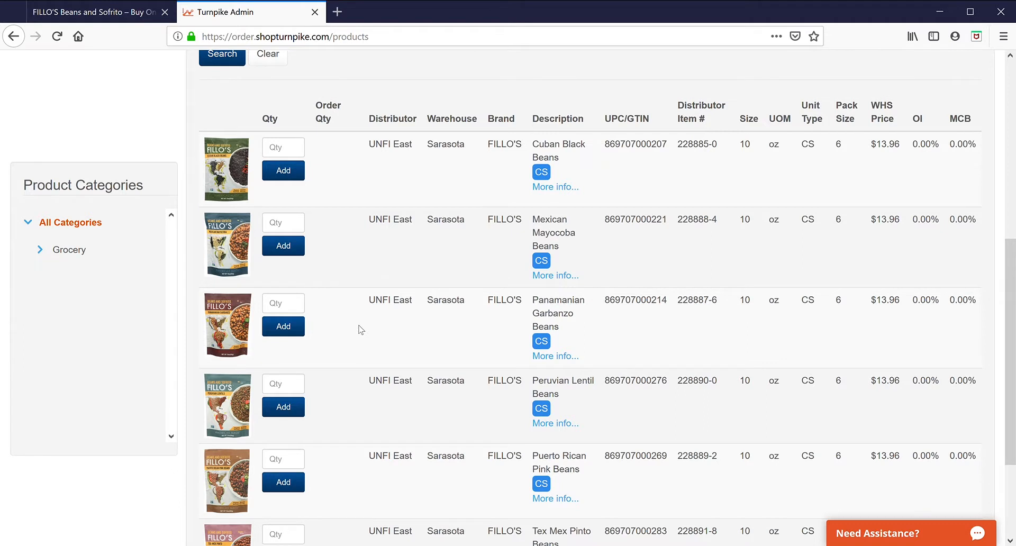
scroll(360, 329, "down", 3)
scroll(358, 331, "up", 7)
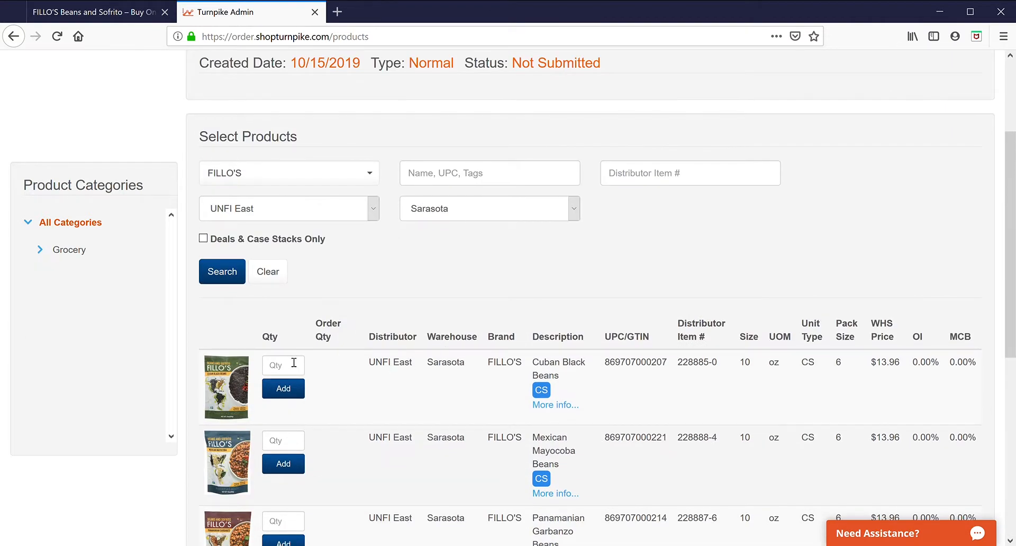
left_click(292, 369)
type("1")
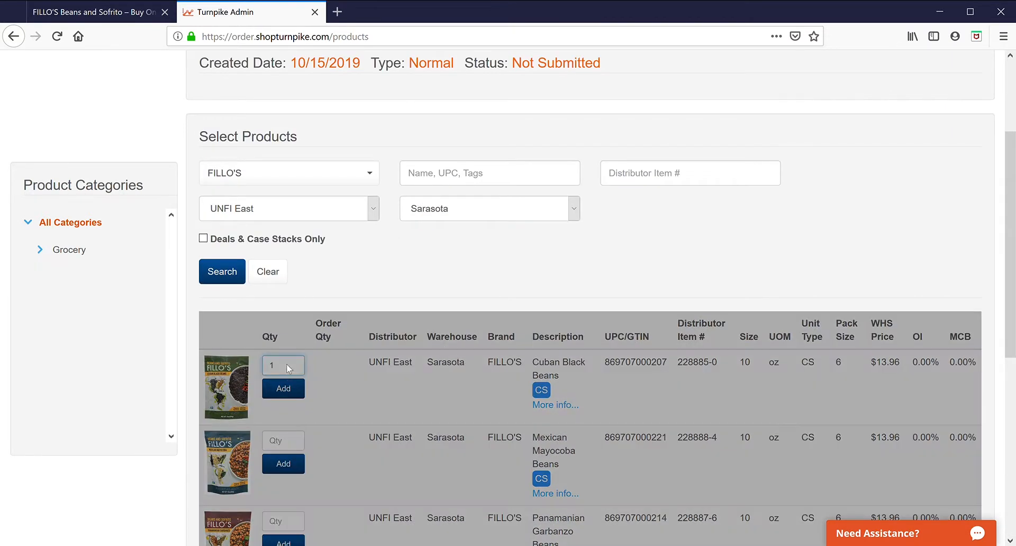
left_click(283, 388)
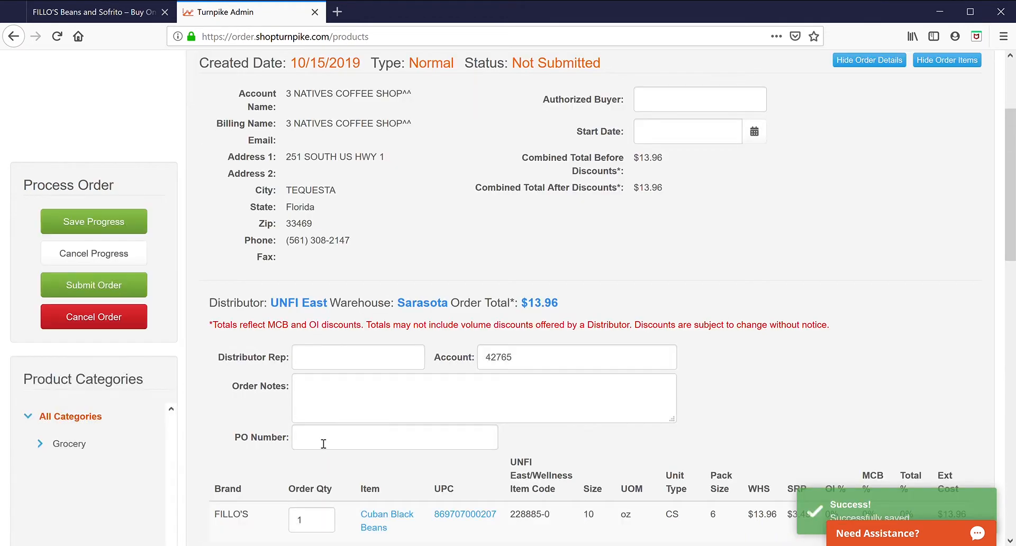
Add a quantity of 1 of FILLO'S Mexican Mayocoba Beans and review the order details.
scroll(366, 370, "down", 5)
scroll(381, 418, "down", 5)
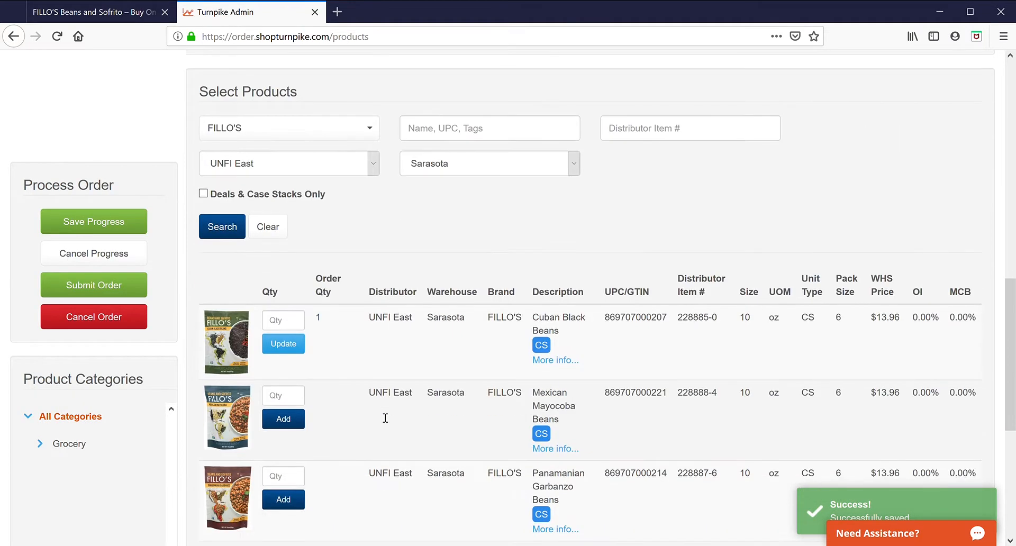
left_click(294, 332)
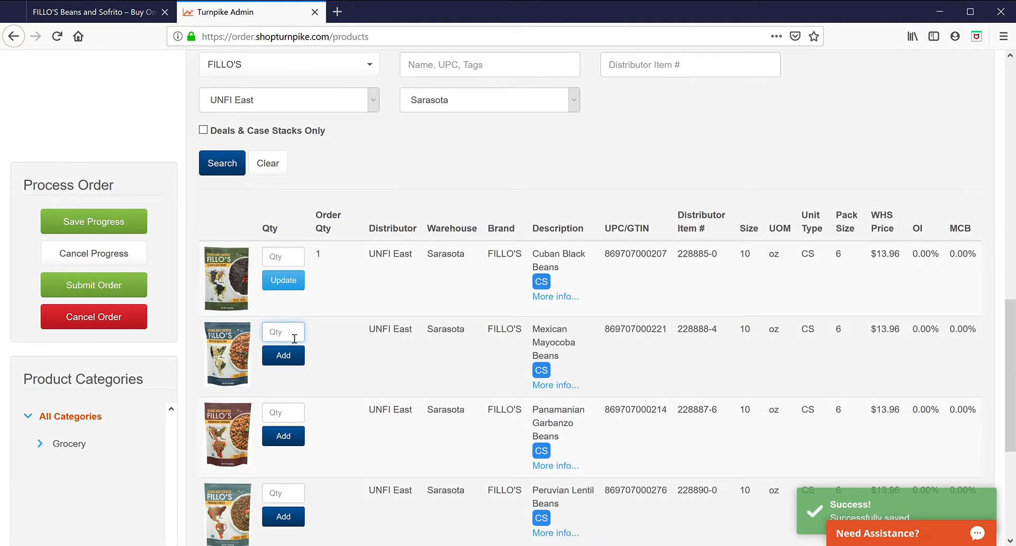
type("1")
left_click(297, 357)
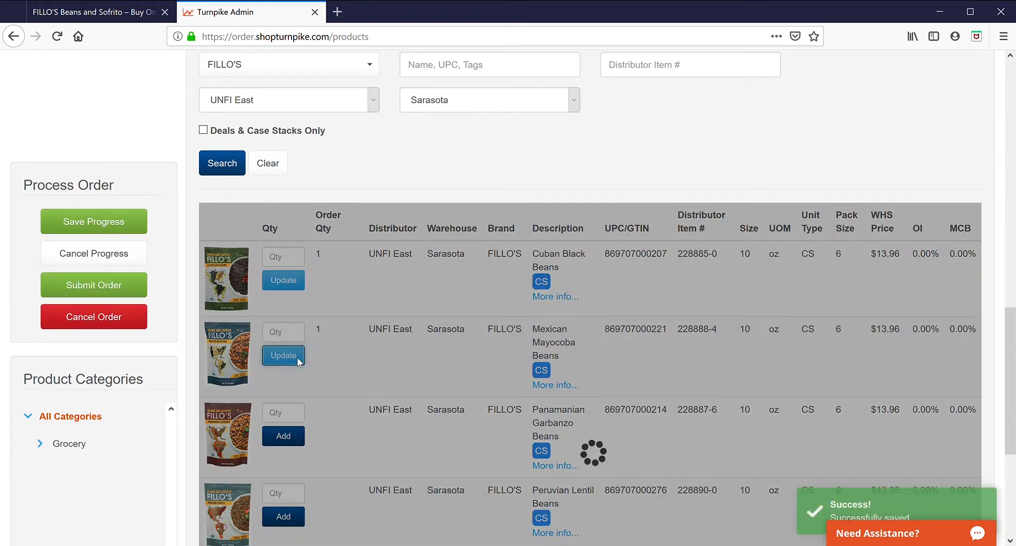
scroll(469, 204, "up", 2)
scroll(471, 204, "up", 6)
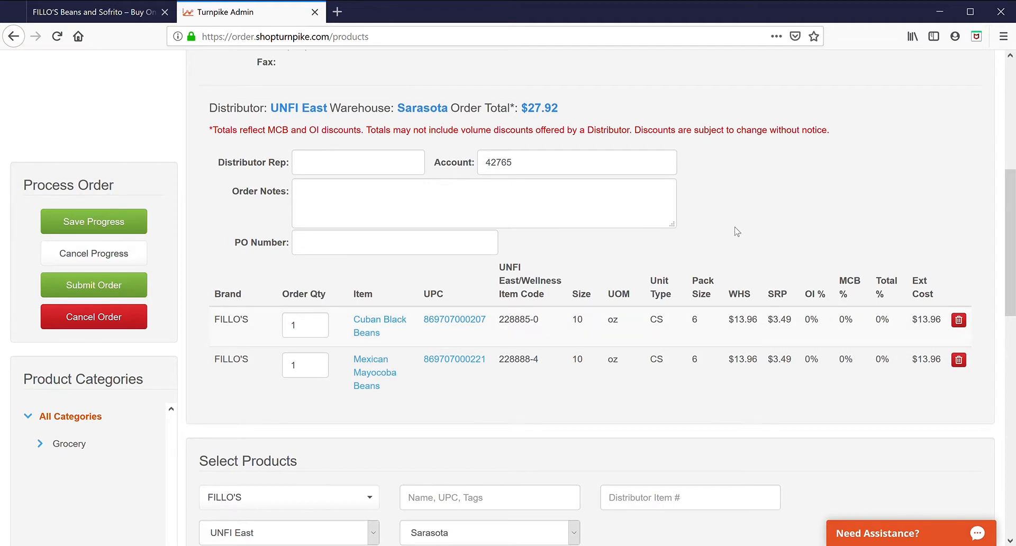
scroll(738, 232, "up", 5)
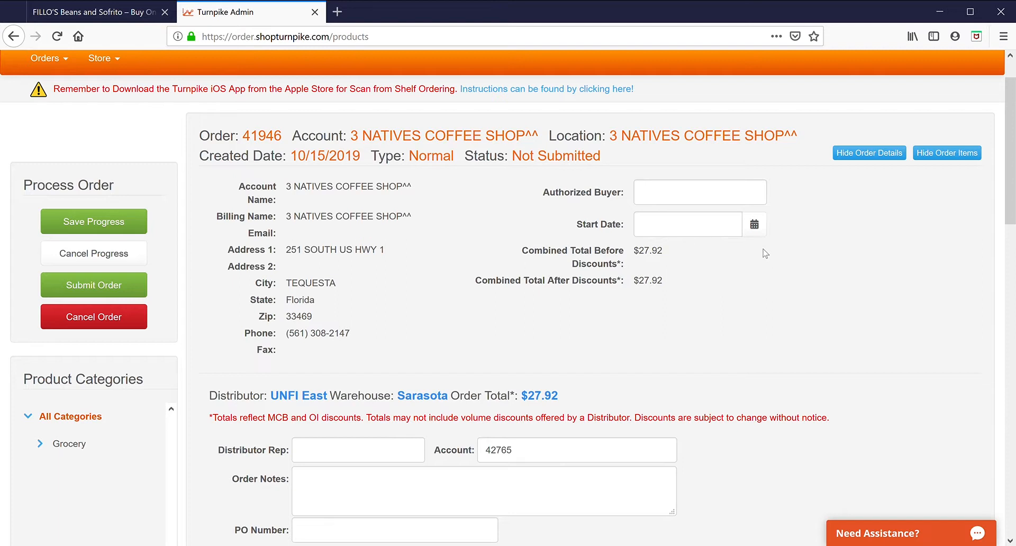
Return to the FILLO'S specials page and open the Undercover Chocolate special.
left_click(91, 15)
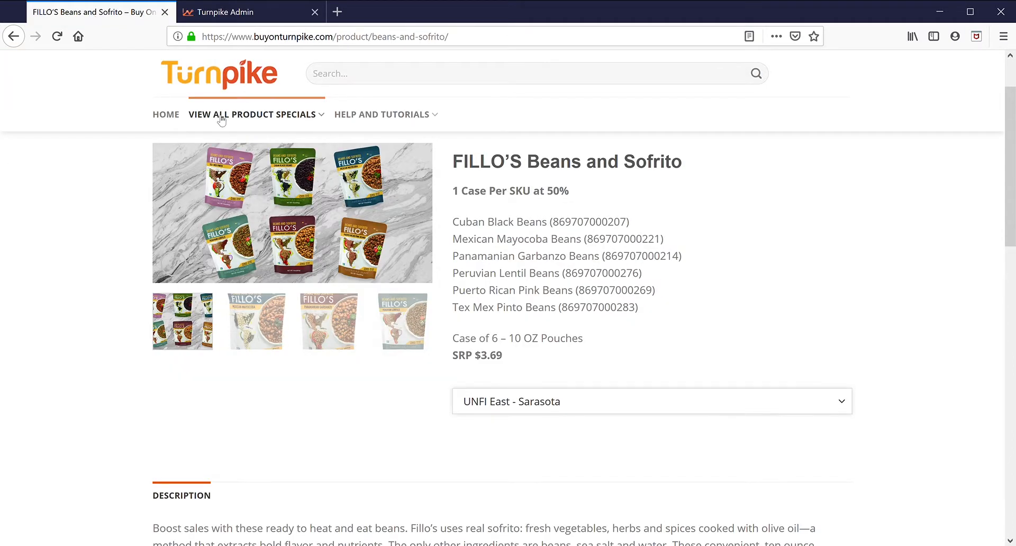
mouse_move(222, 117)
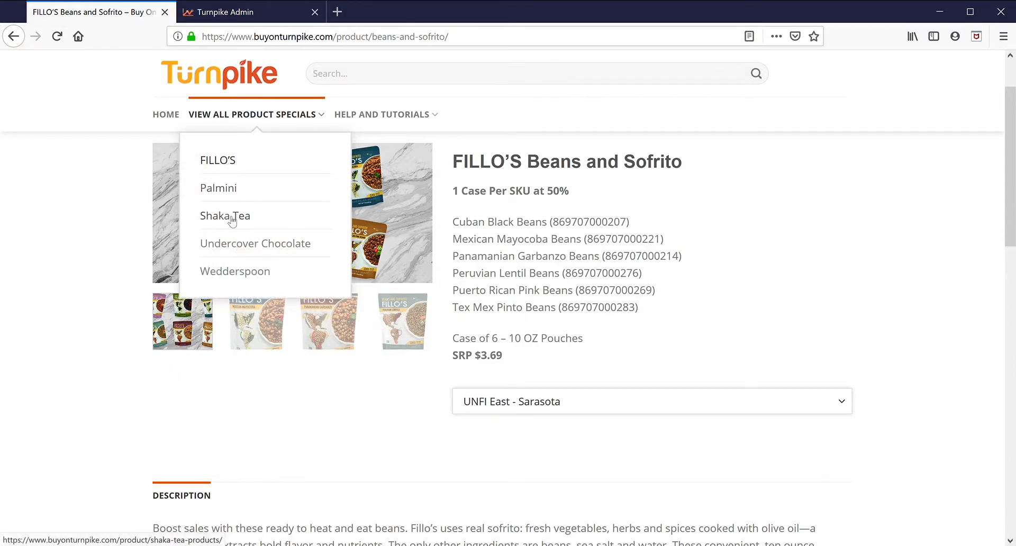
left_click(235, 245)
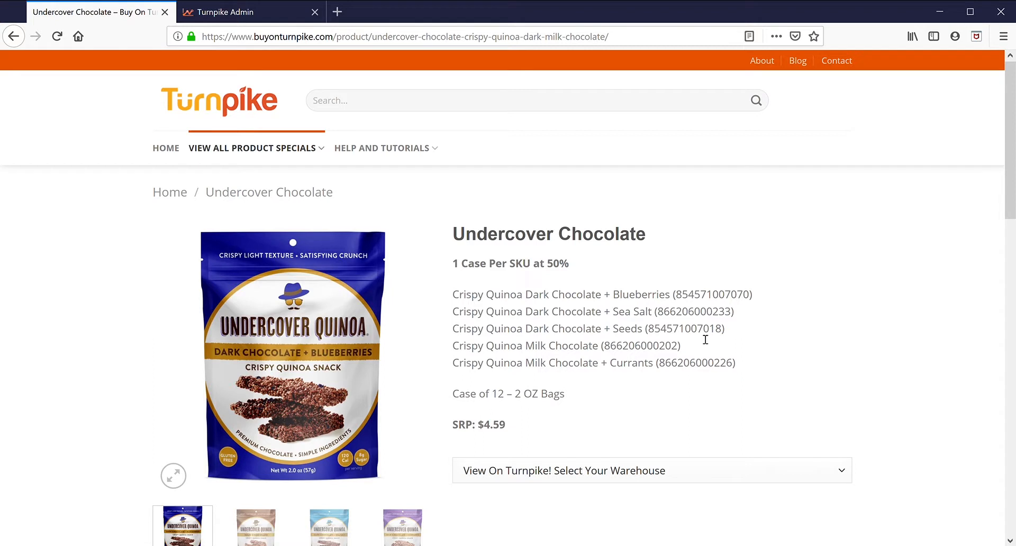
Look over the Undercover Chocolate description and choose UNFI East - York as its warehouse.
scroll(802, 337, "down", 3)
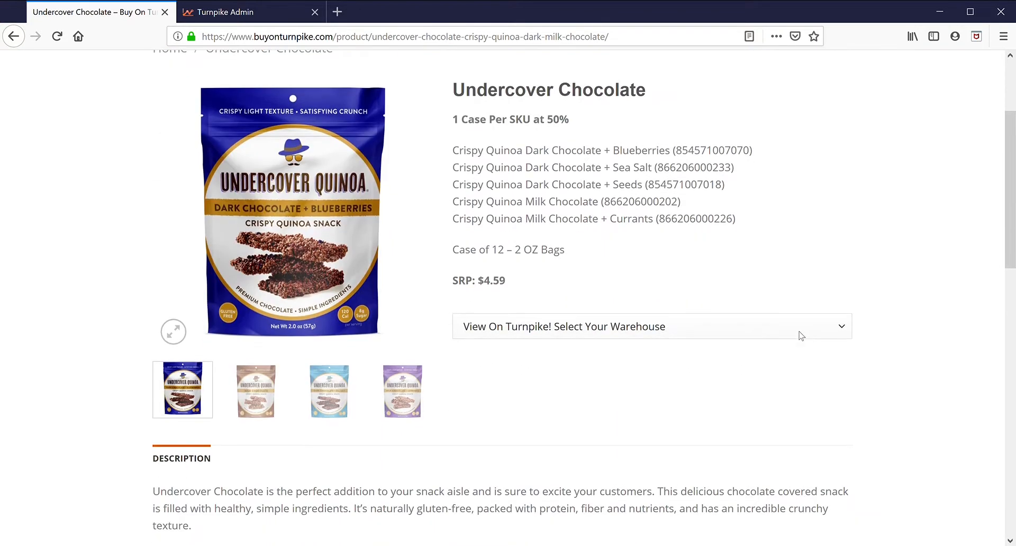
scroll(583, 280, "up", 3)
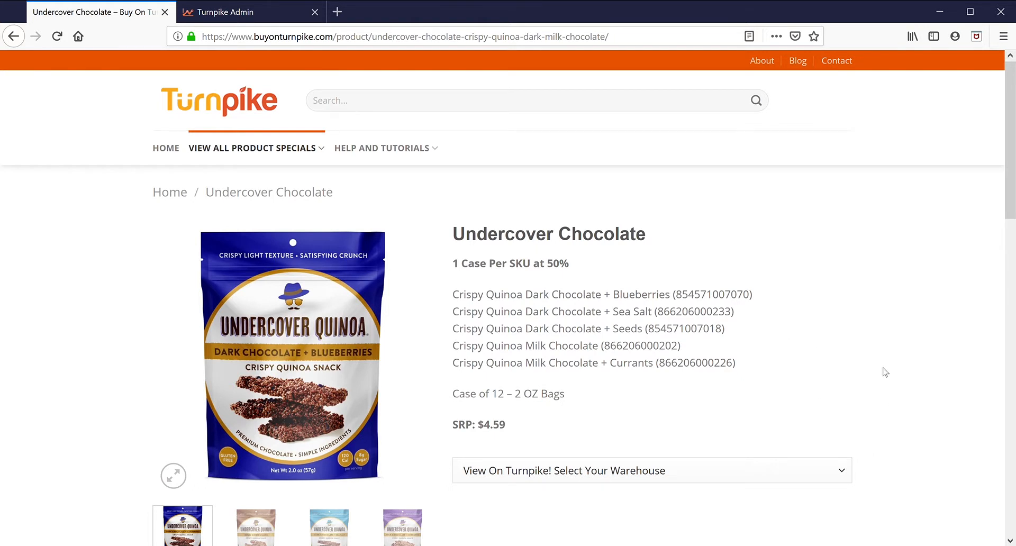
scroll(885, 373, "down", 3)
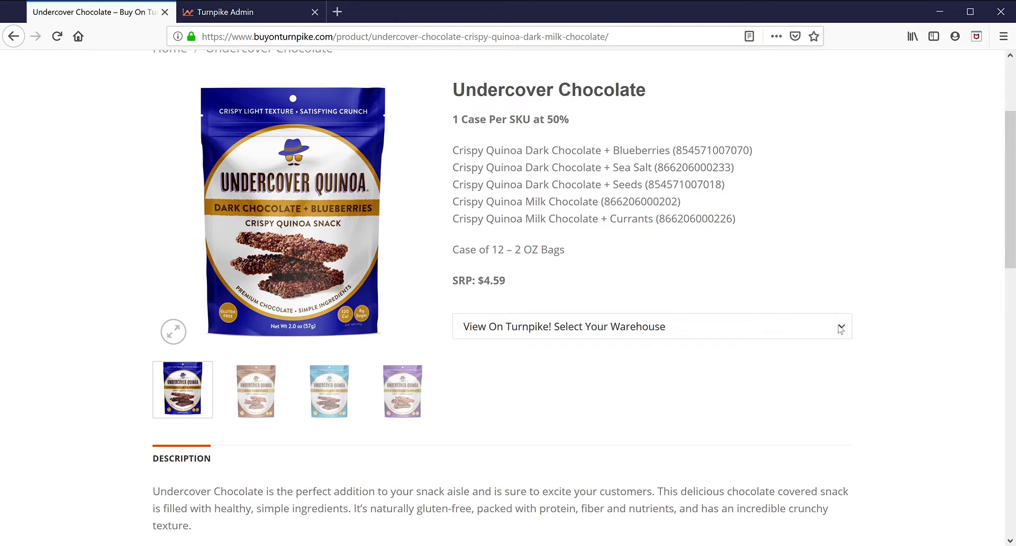
scroll(818, 327, "down", 6)
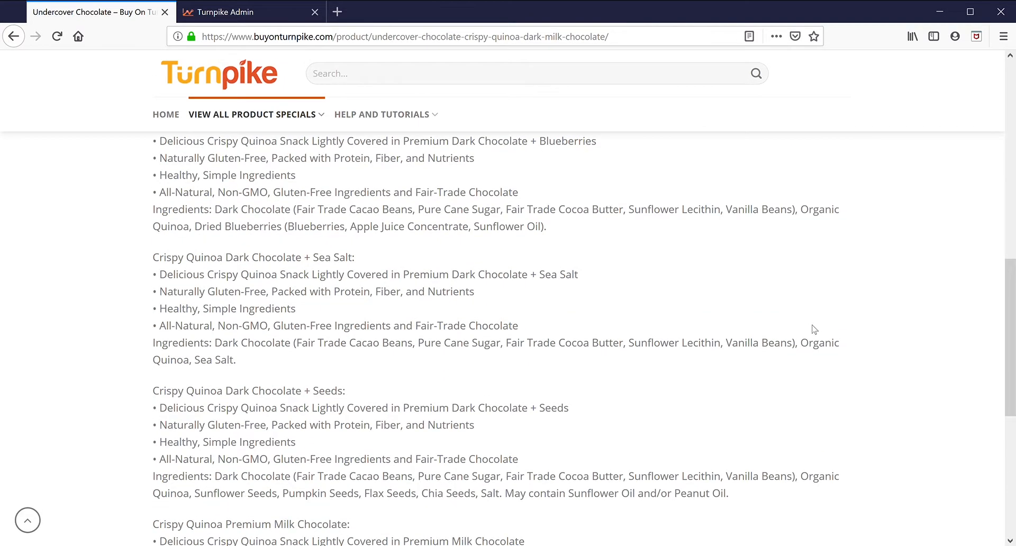
scroll(813, 329, "up", 10)
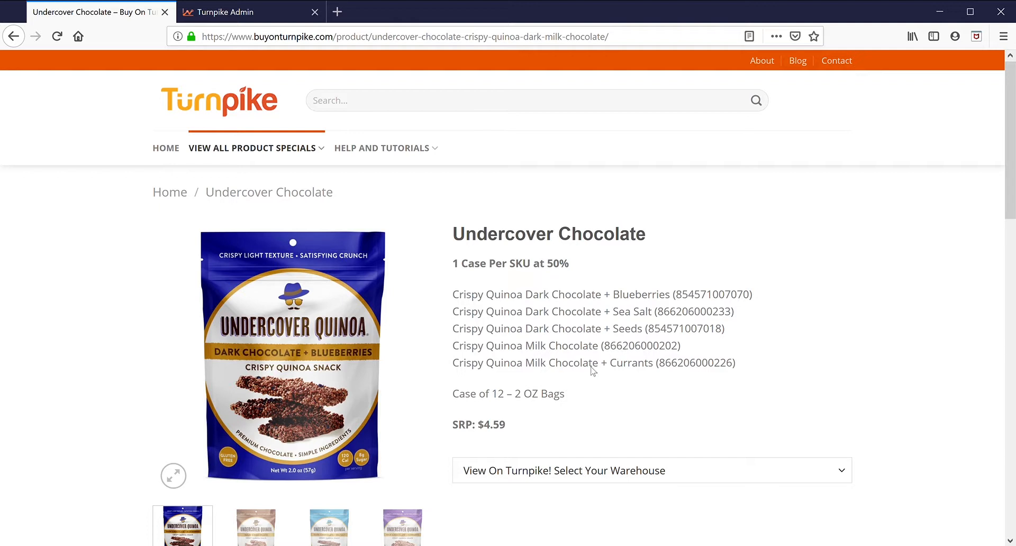
left_click(533, 391)
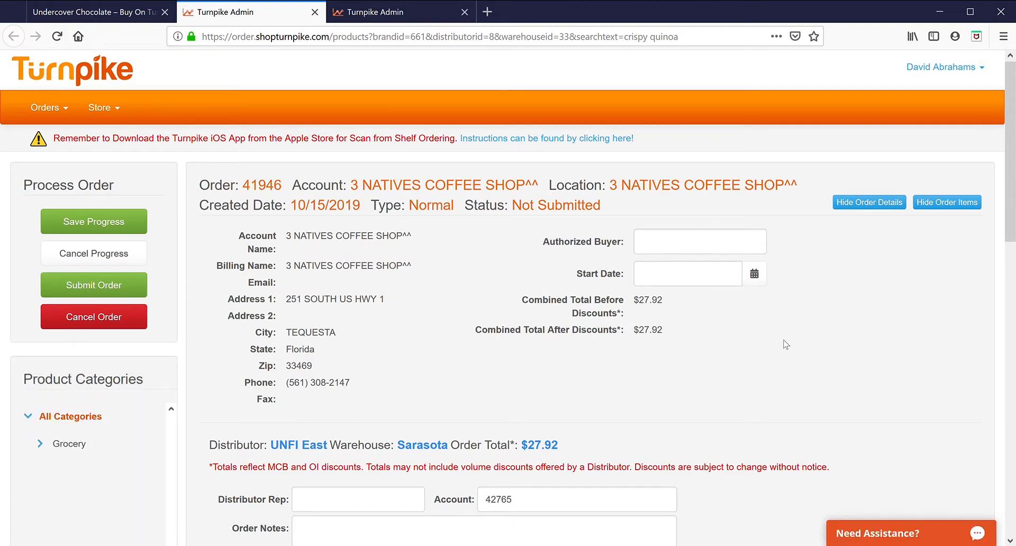
Add a quantity of 1 of Crispy Quinoa Dark Chocolate + Sea Salt to the order.
scroll(787, 345, "down", 8)
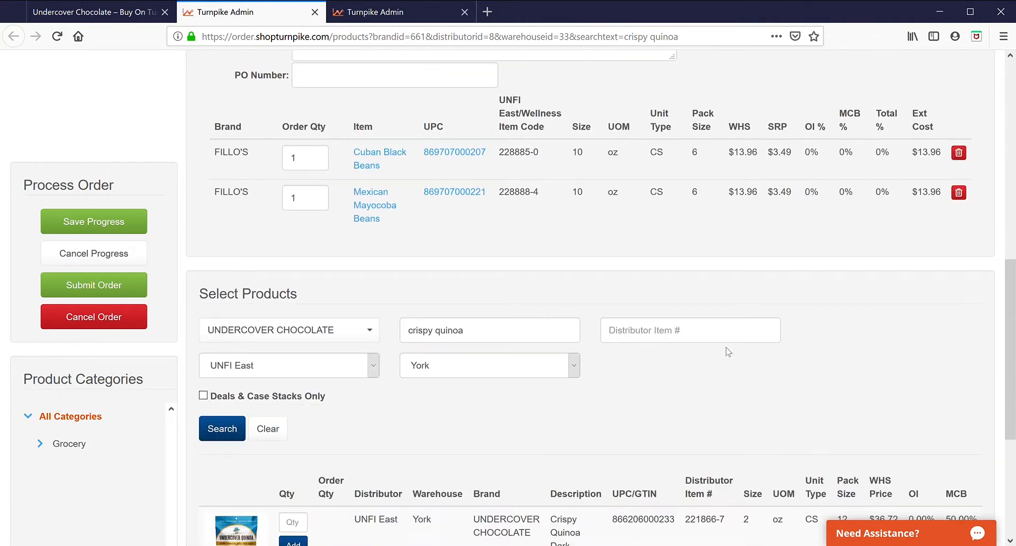
scroll(728, 353, "down", 4)
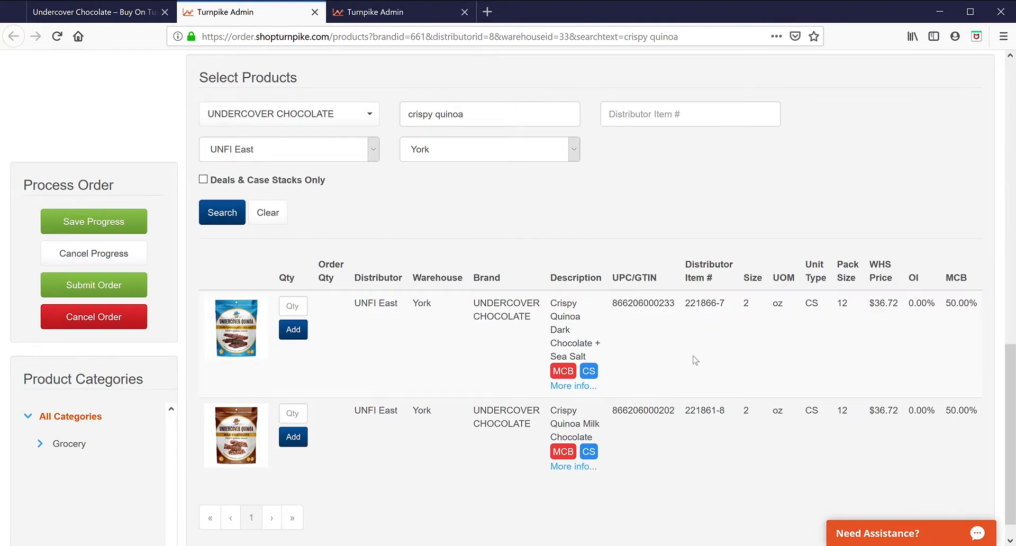
left_click(298, 310)
type("1")
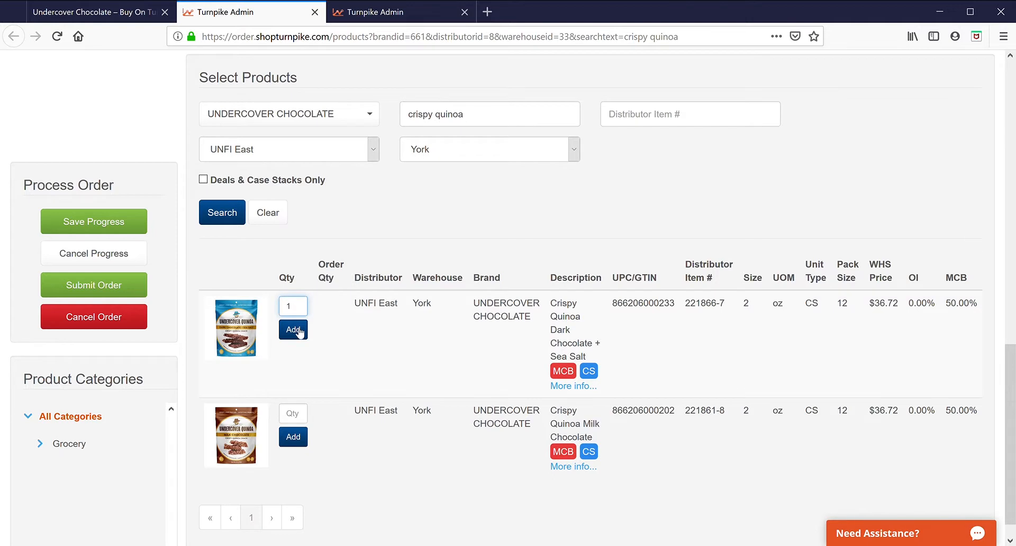
left_click(298, 330)
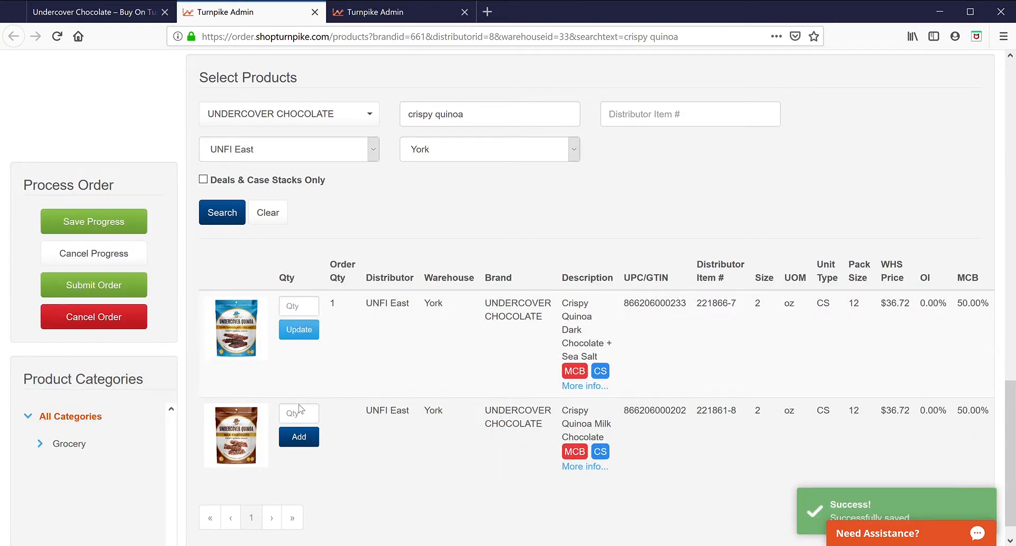
Add a quantity of 1 of Crispy Quinoa Milk Chocolate and review the order's item list.
type("1")
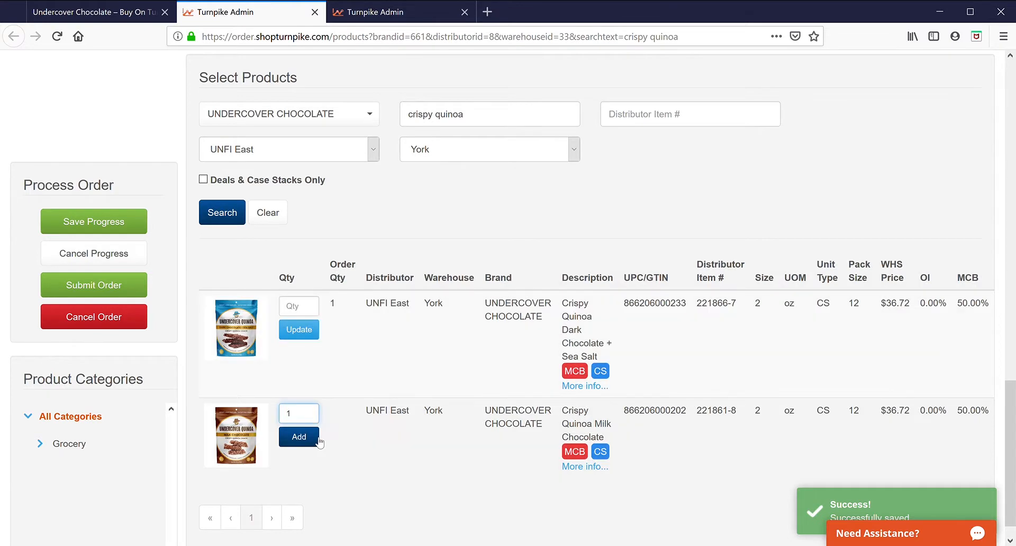
left_click(317, 440)
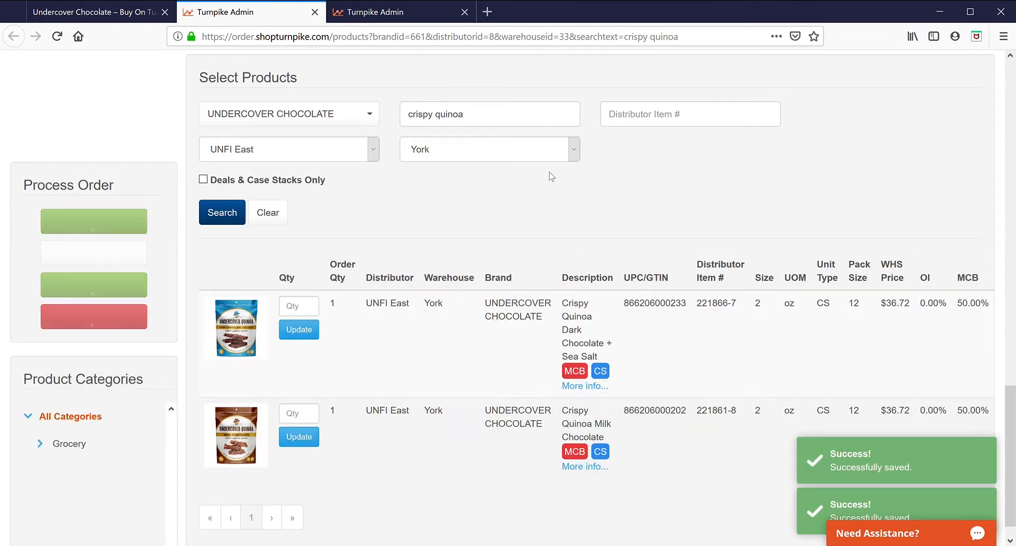
scroll(587, 176, "up", 10)
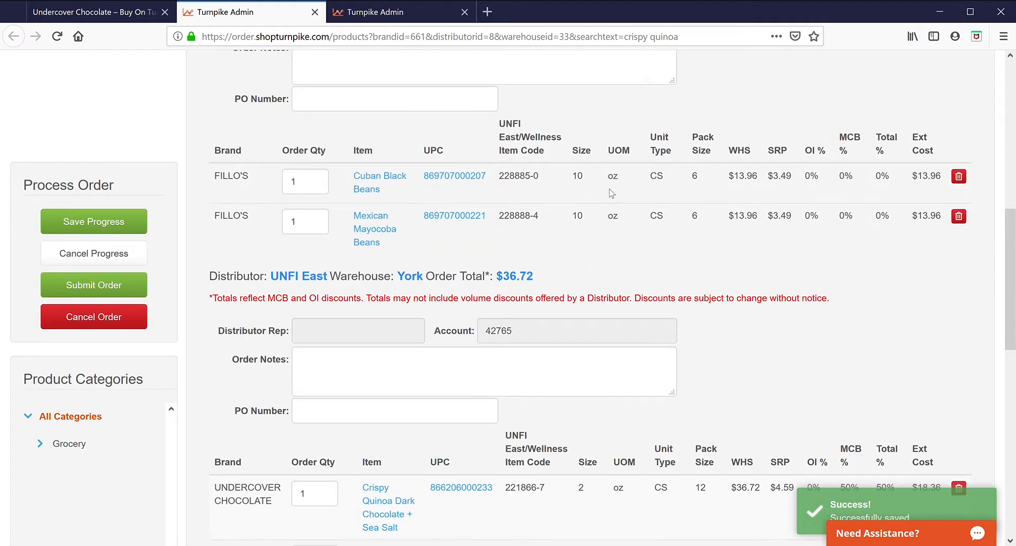
Review the order's combined totals and the item lists for the UNFI East Sarasota and York warehouses.
scroll(599, 205, "up", 6)
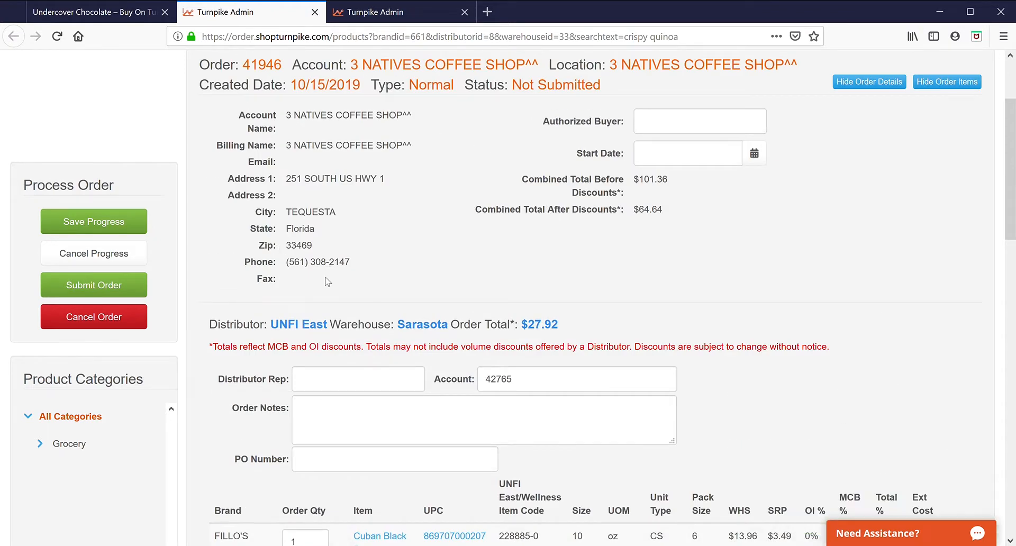
scroll(480, 330, "down", 8)
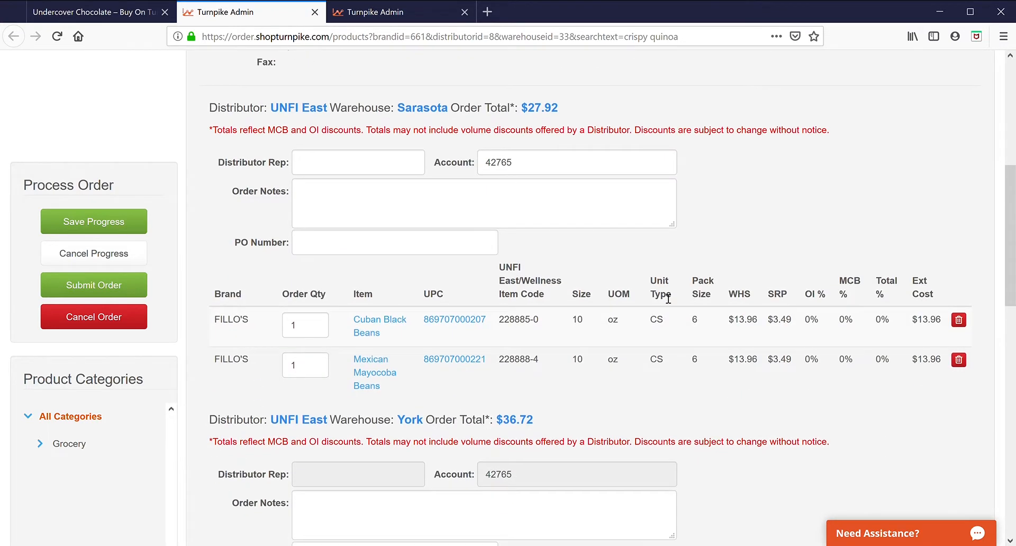
scroll(686, 274, "down", 3)
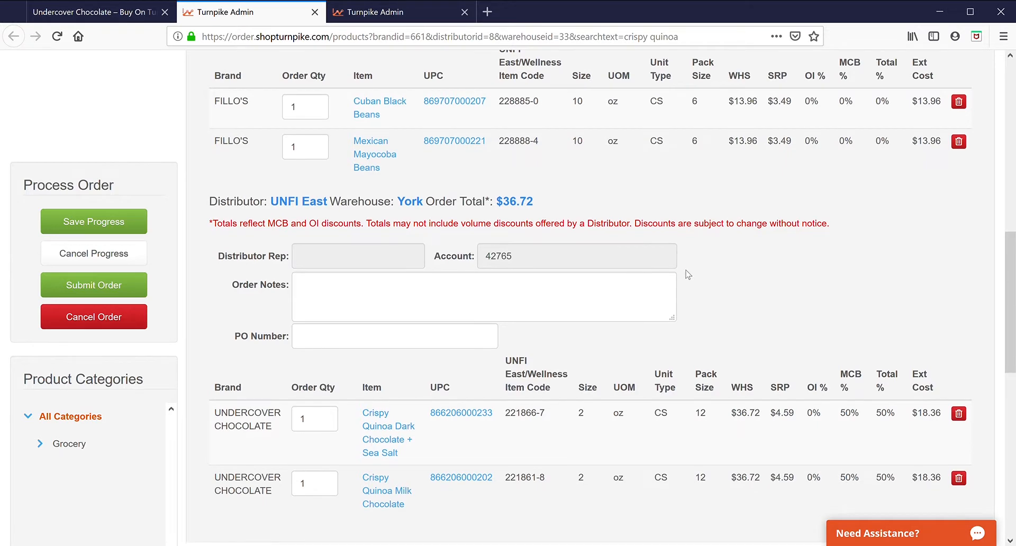
scroll(582, 198, "up", 4)
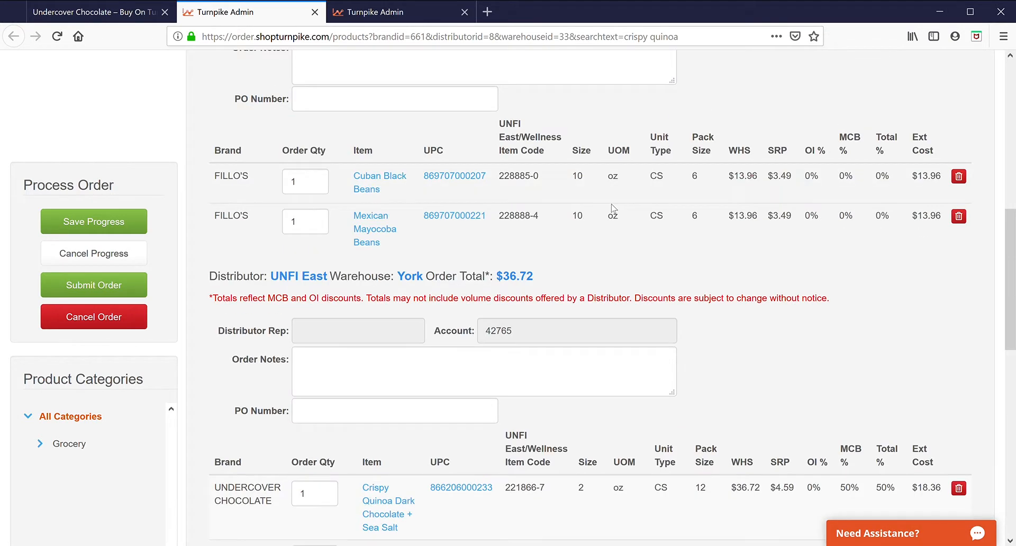
scroll(620, 228, "up", 3)
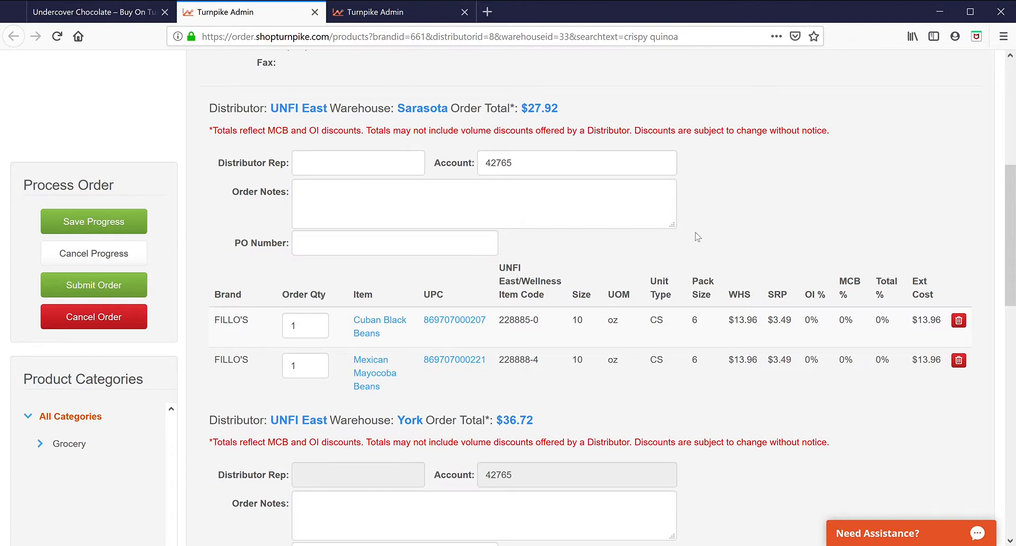
scroll(761, 231, "up", 6)
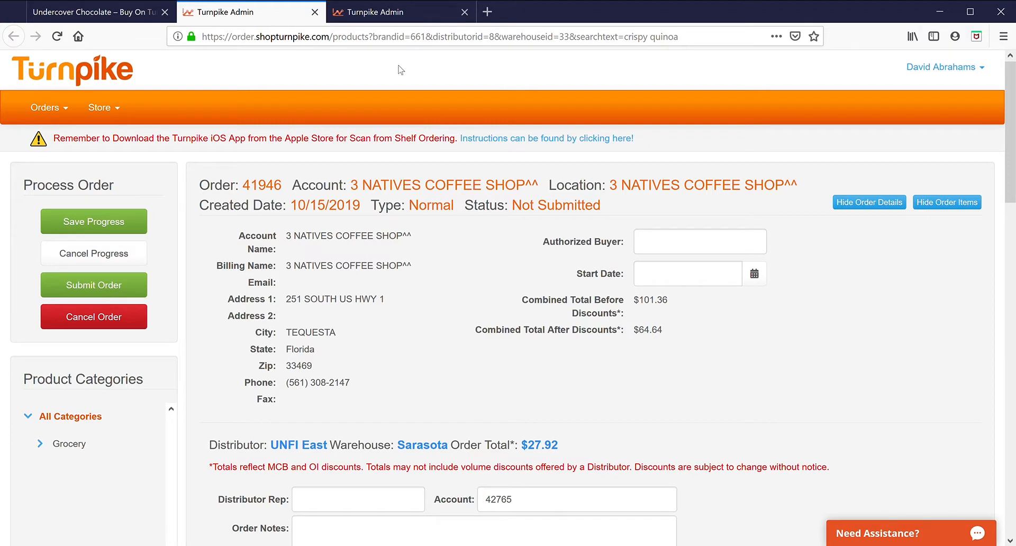
Compare the earlier order page containing only FILLO'S items with the updated order that includes both warehouses.
key("ctrl+Tab")
scroll(430, 272, "down", 8)
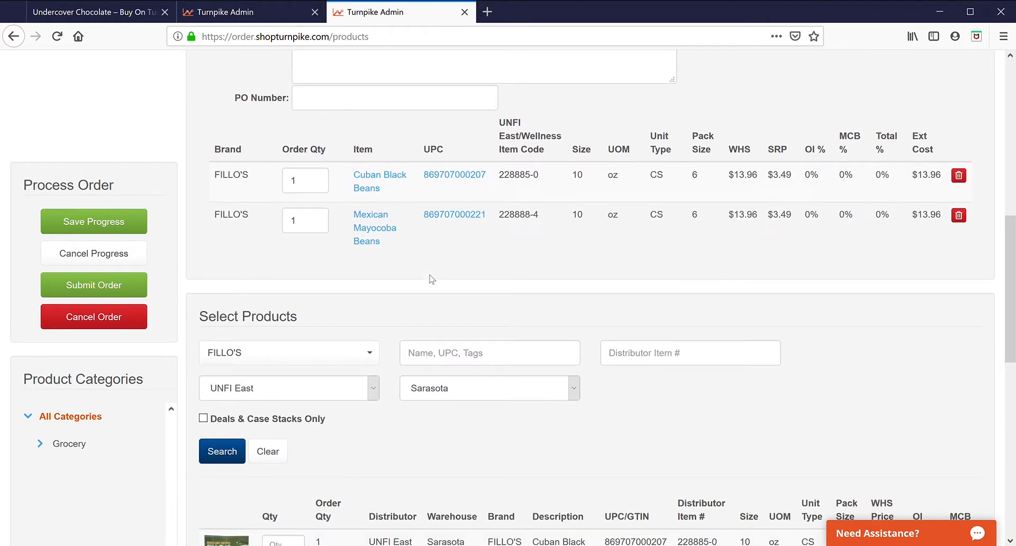
scroll(430, 279, "down", 4)
scroll(432, 275, "up", 10)
scroll(432, 272, "up", 3)
left_click(262, 7)
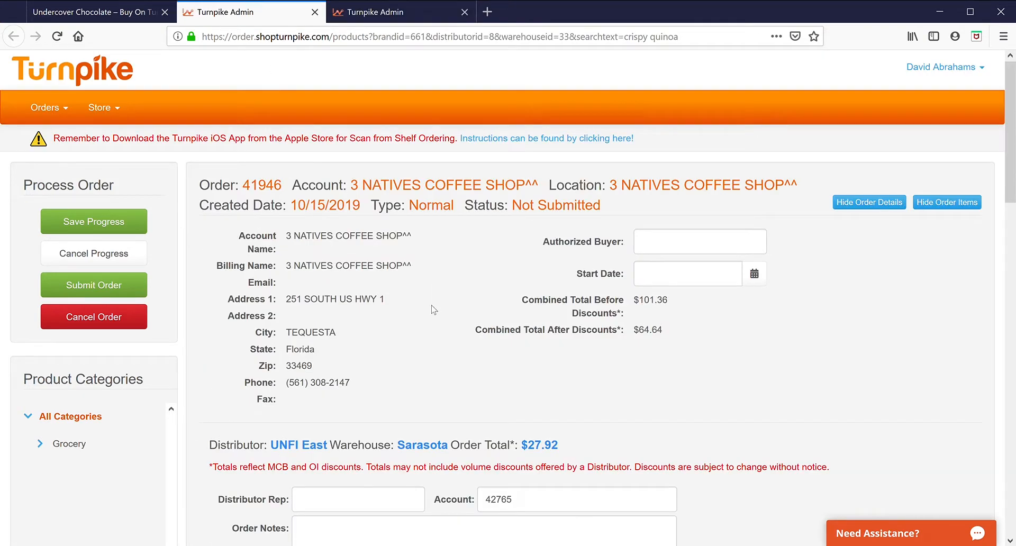
scroll(434, 365, "down", 9)
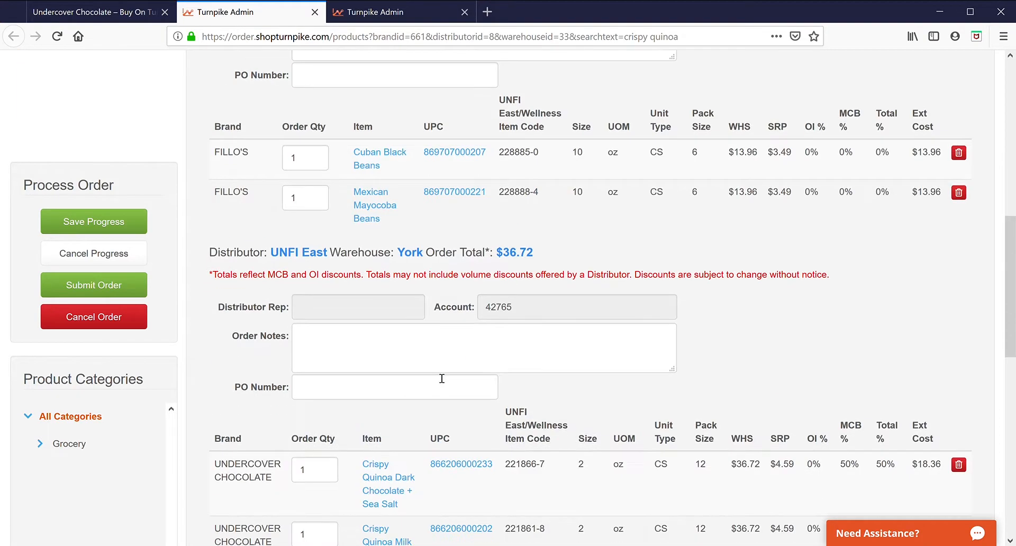
scroll(629, 253, "up", 10)
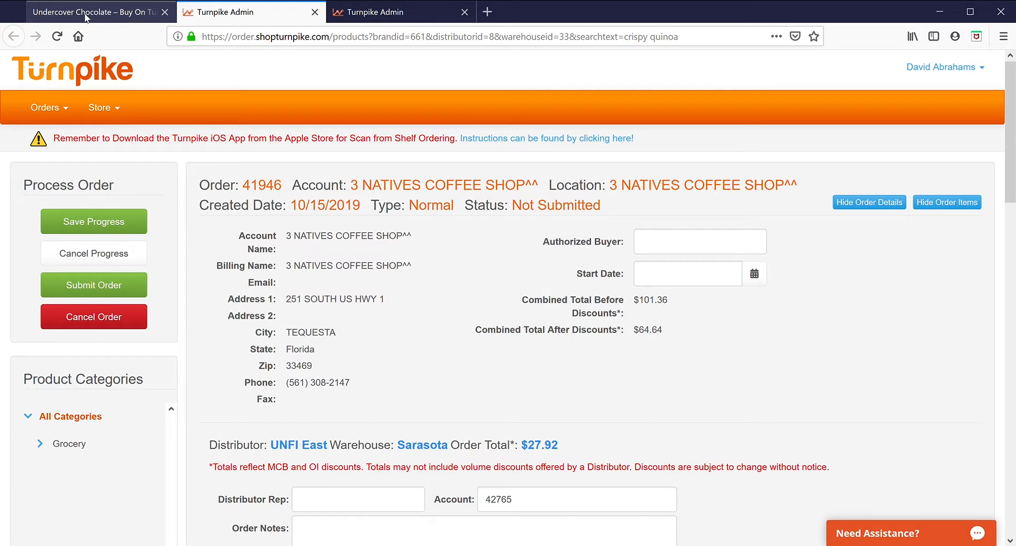
Return to the Buy On Turnpike site, open the Shaka Tea special and choose UNFI East - Sarasota as its warehouse.
left_click(86, 18)
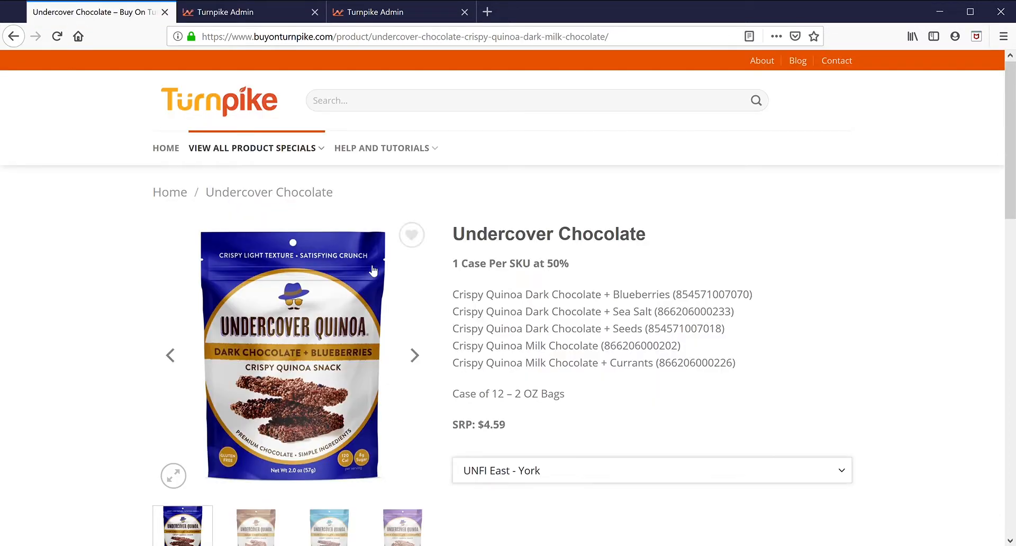
mouse_move(254, 154)
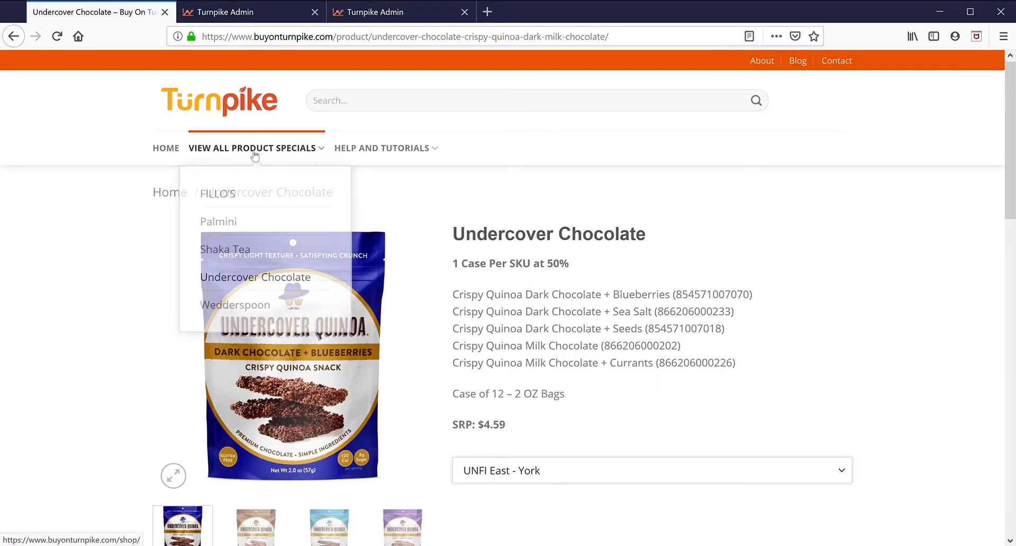
left_click(240, 256)
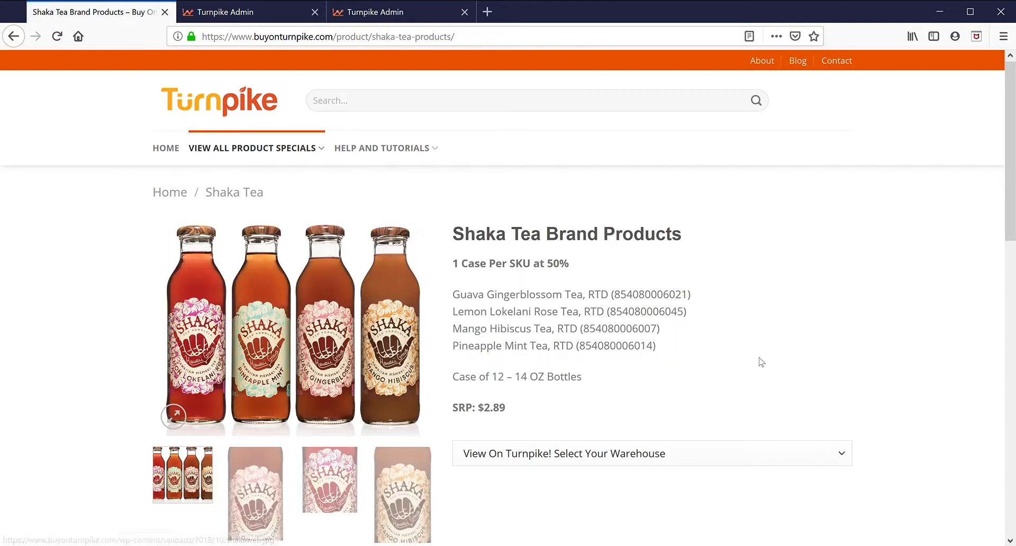
scroll(674, 356, "down", 3)
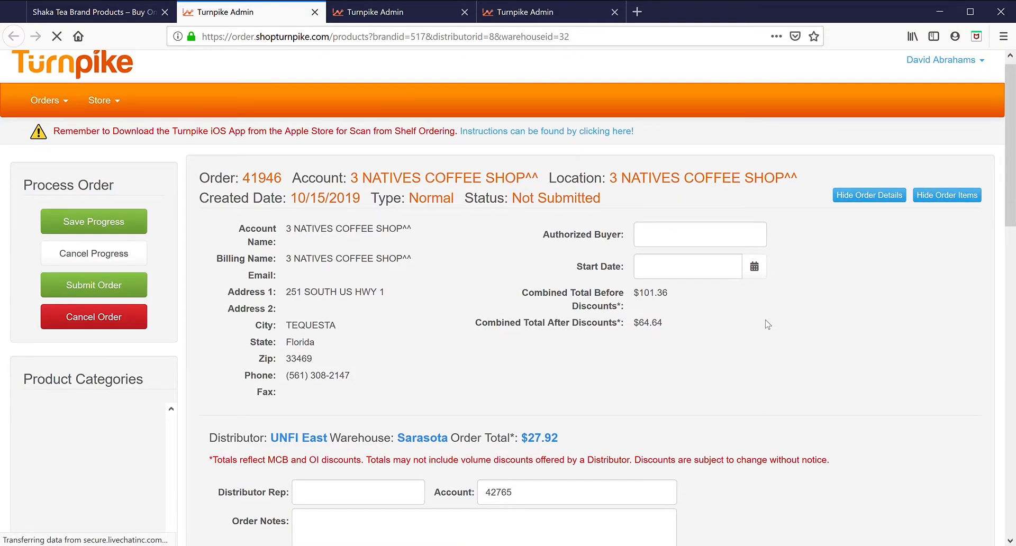
Add a quantity of 1 of Guava Gingerblossom Tea, RTD to the order.
scroll(768, 325, "down", 15)
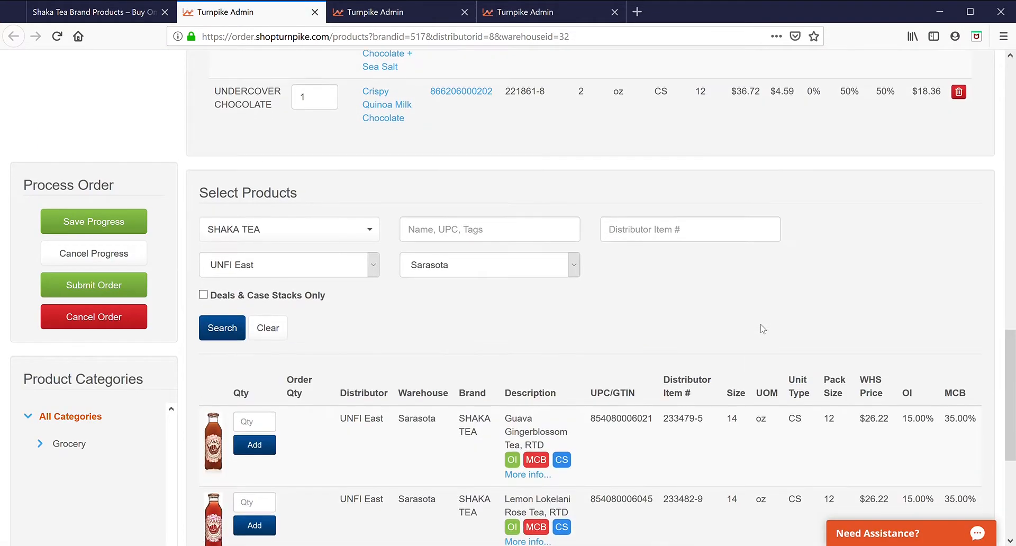
scroll(763, 330, "down", 3)
scroll(763, 329, "down", 2)
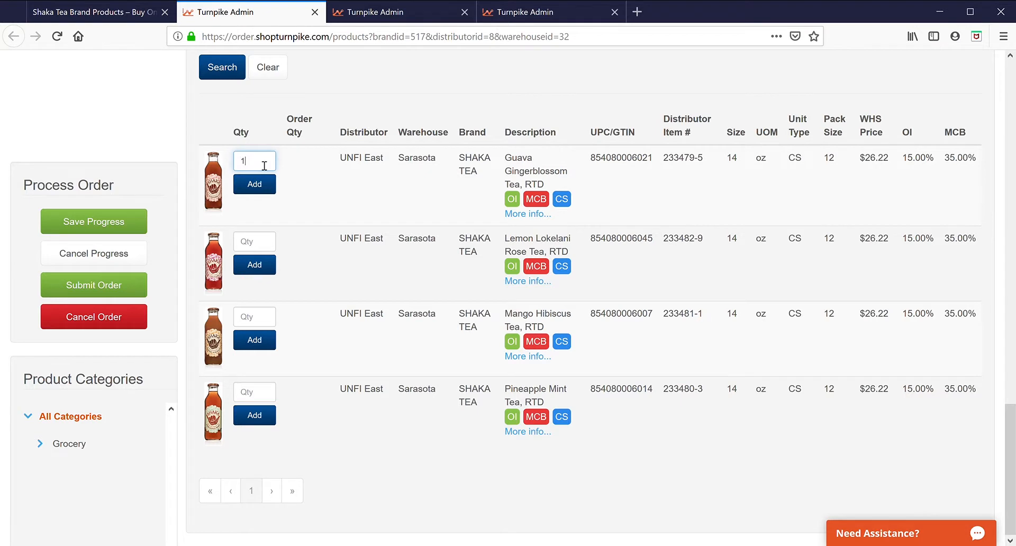
left_click(266, 190)
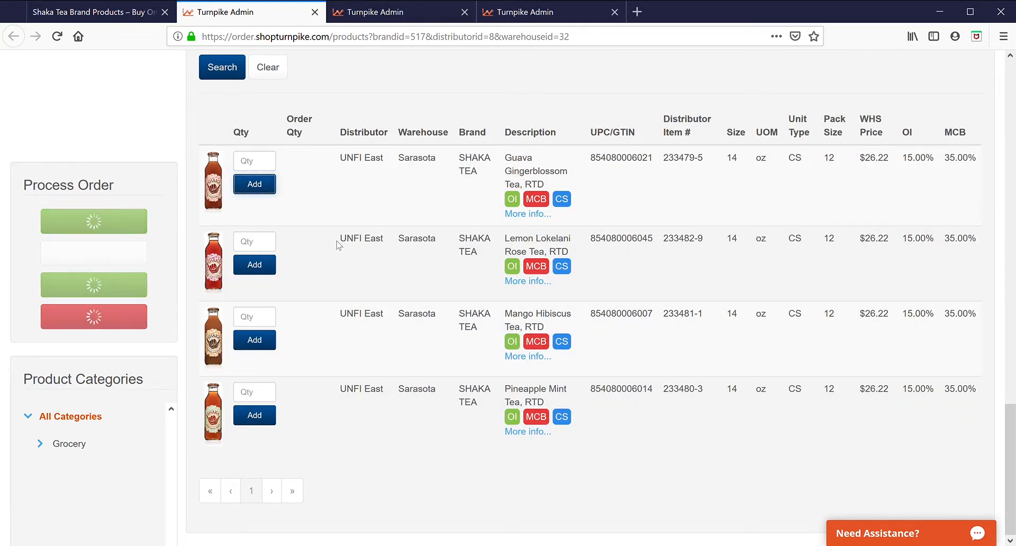
Add a quantity of 1 of Lemon Lokelani Rose Tea, RTD to the order.
left_click(270, 247)
type("1")
left_click(269, 267)
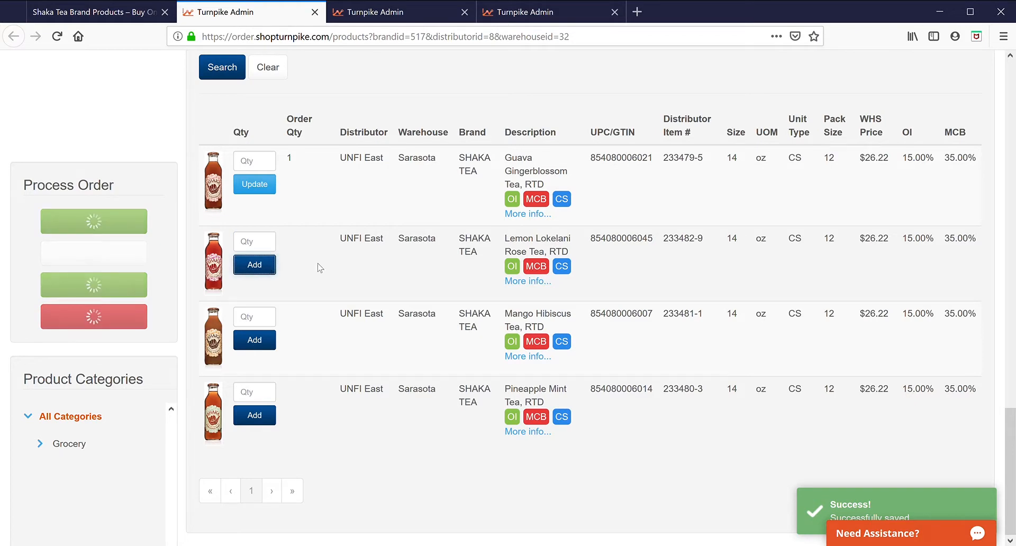
Review the combined totals and the Shaka Tea and Undercover Chocolate lines grouped by warehouse in the order.
scroll(368, 257, "up", 7)
scroll(369, 258, "up", 15)
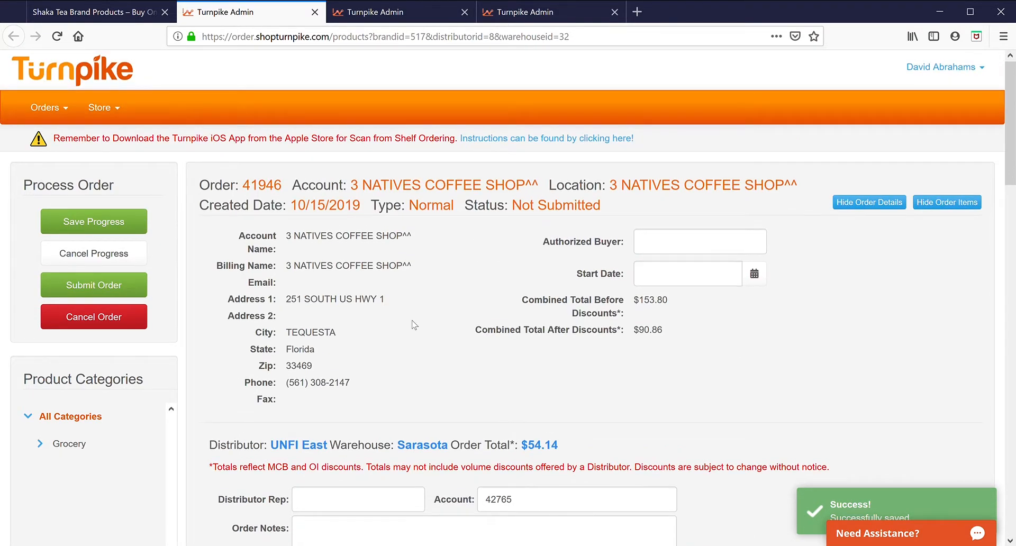
scroll(413, 322, "down", 4)
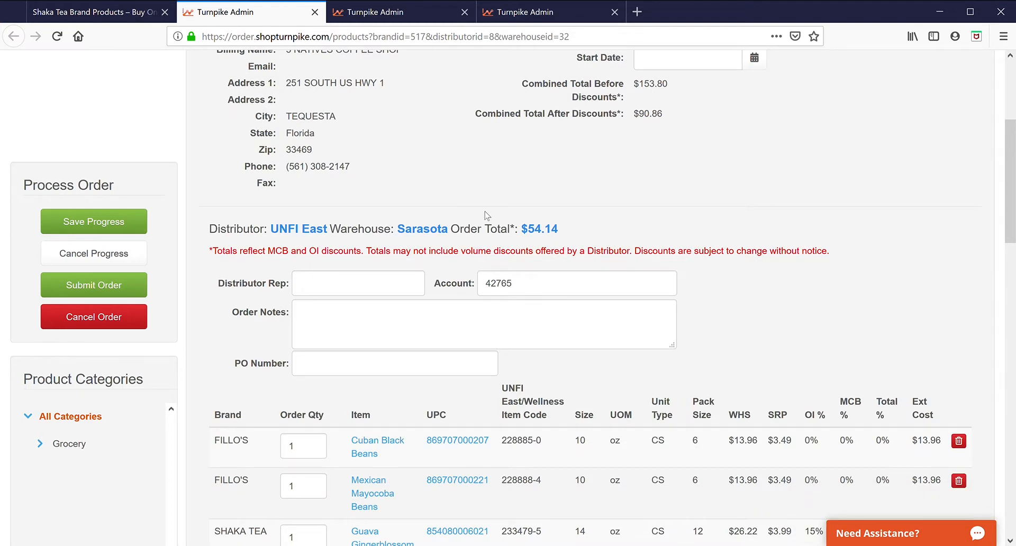
scroll(493, 243, "down", 4)
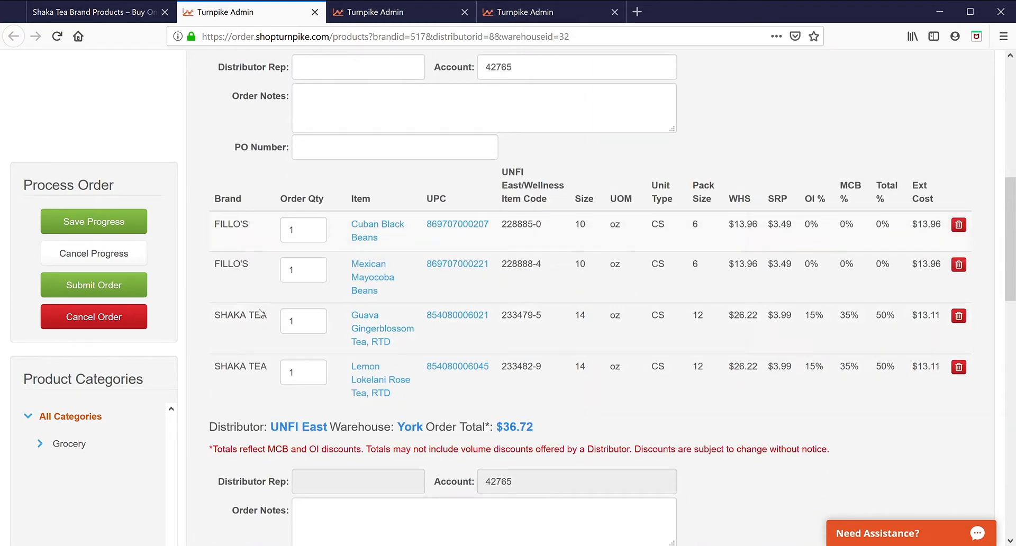
scroll(422, 374, "down", 3)
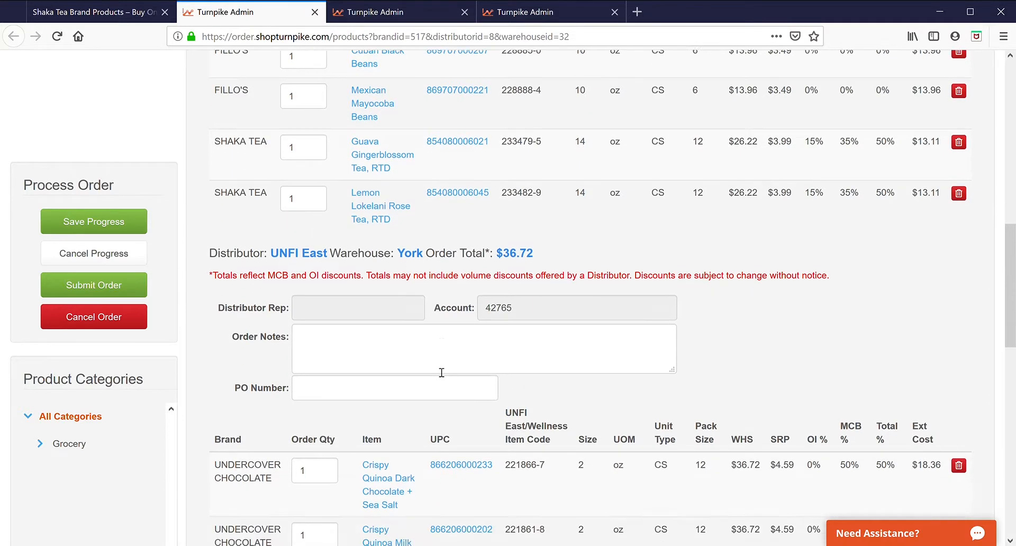
scroll(442, 373, "down", 2)
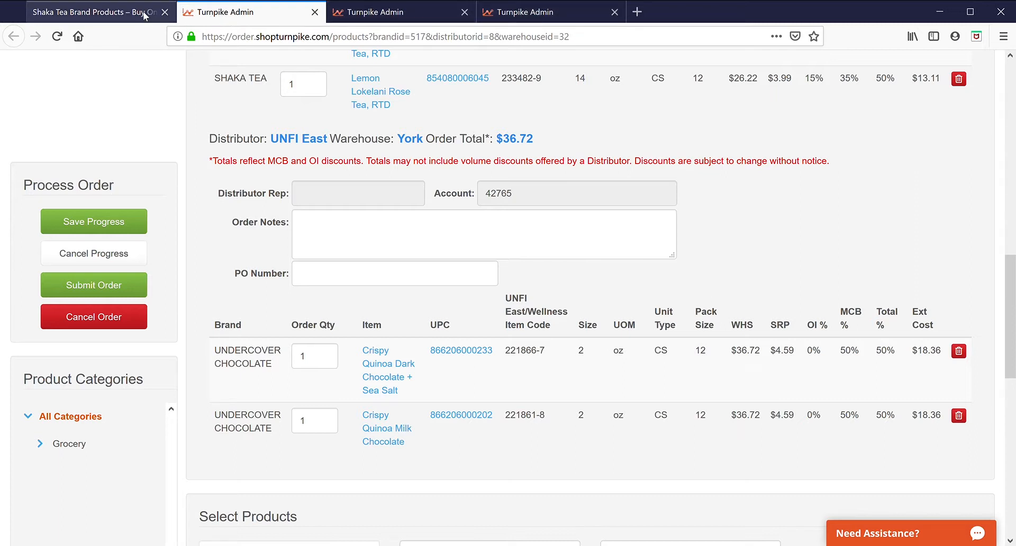
Compare the order page from the Undercover Chocolate special with the latest one, checking the Sarasota warehouse items.
left_click(364, 18)
scroll(418, 378, "down", 8)
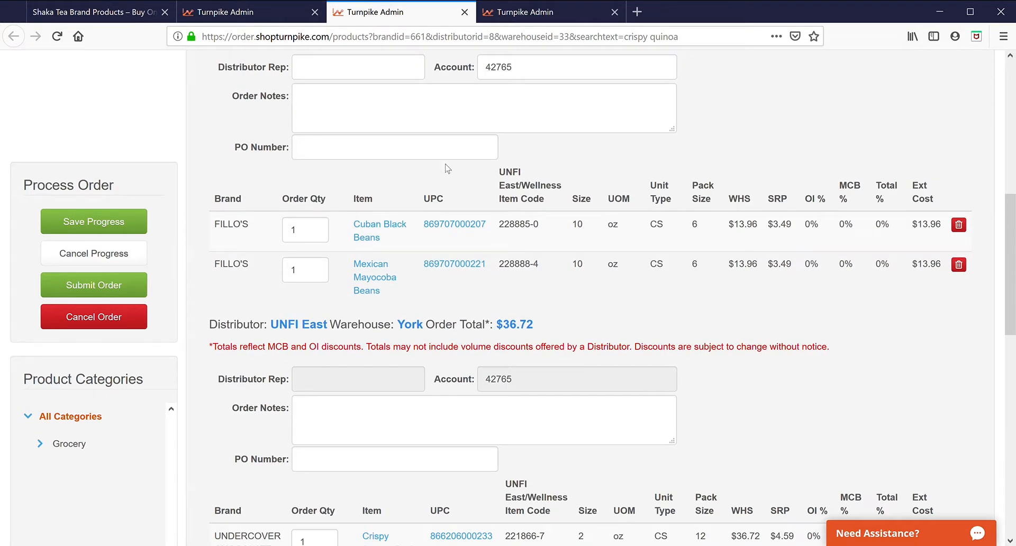
left_click(269, 13)
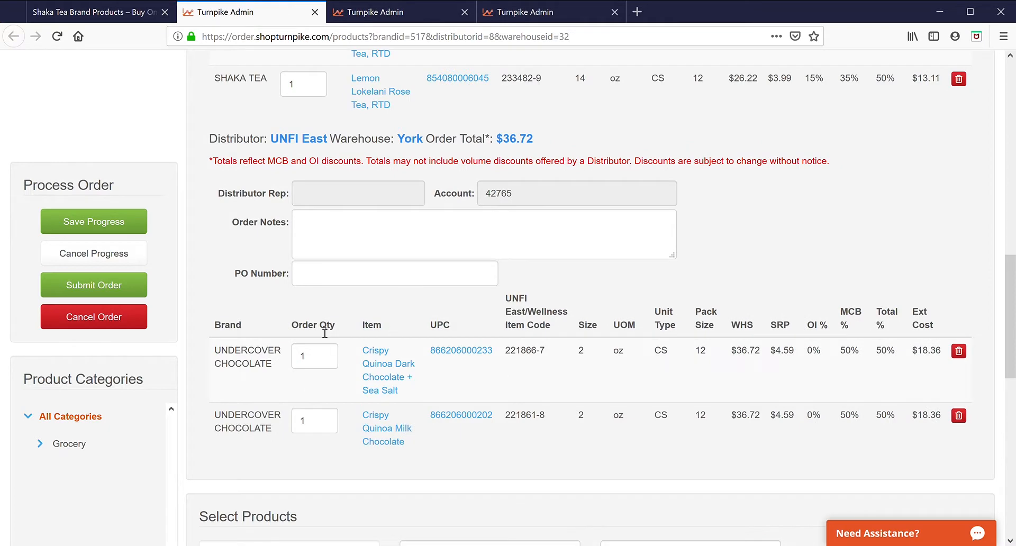
scroll(372, 291, "up", 9)
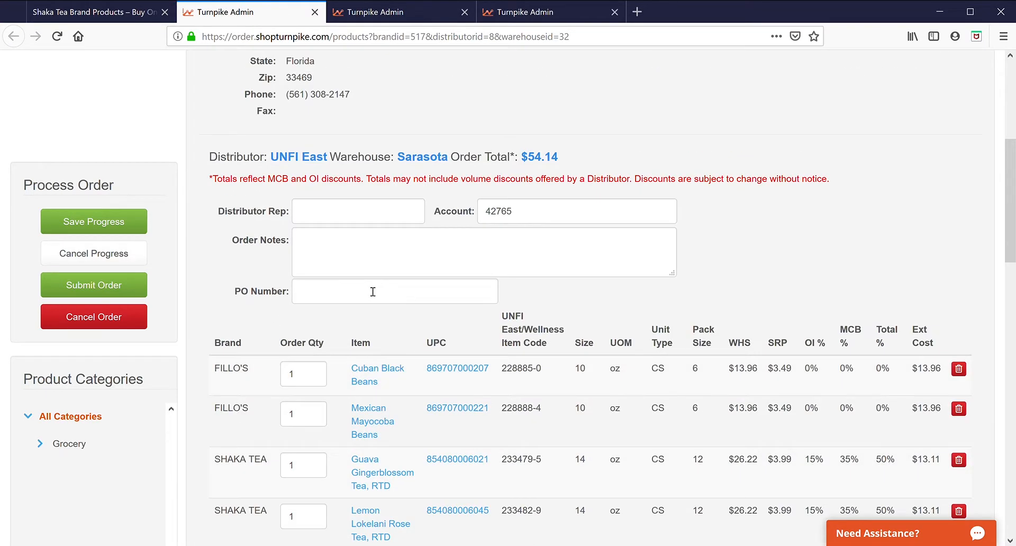
scroll(326, 375, "down", 4)
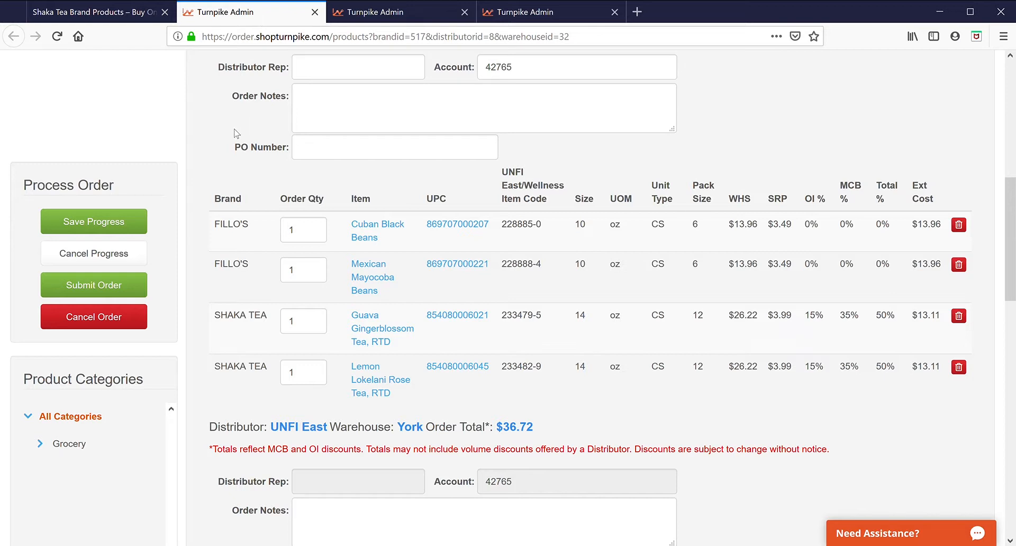
Enter the authorized buyer's name and check the discounts and items of both warehouses in the order.
scroll(237, 133, "up", 7)
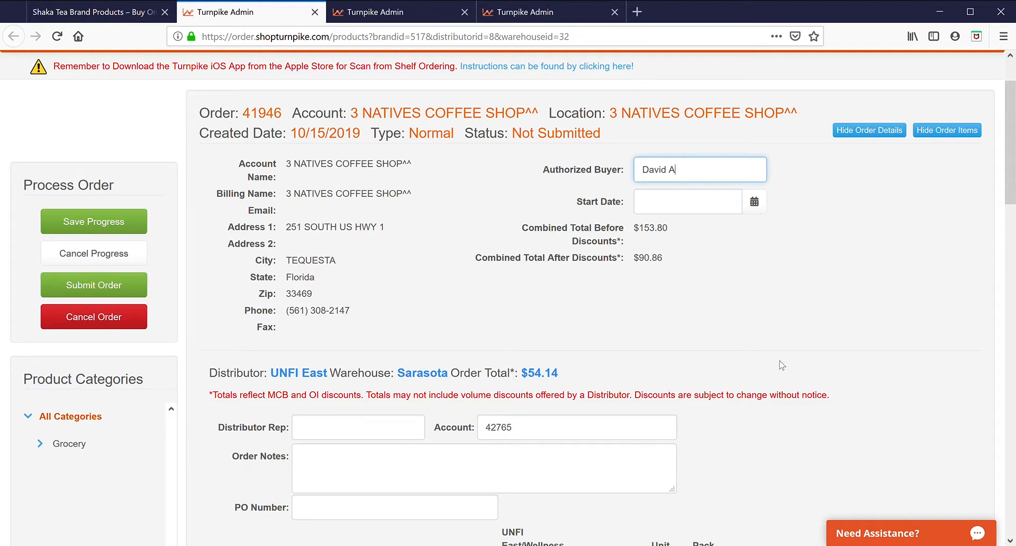
scroll(726, 381, "down", 3)
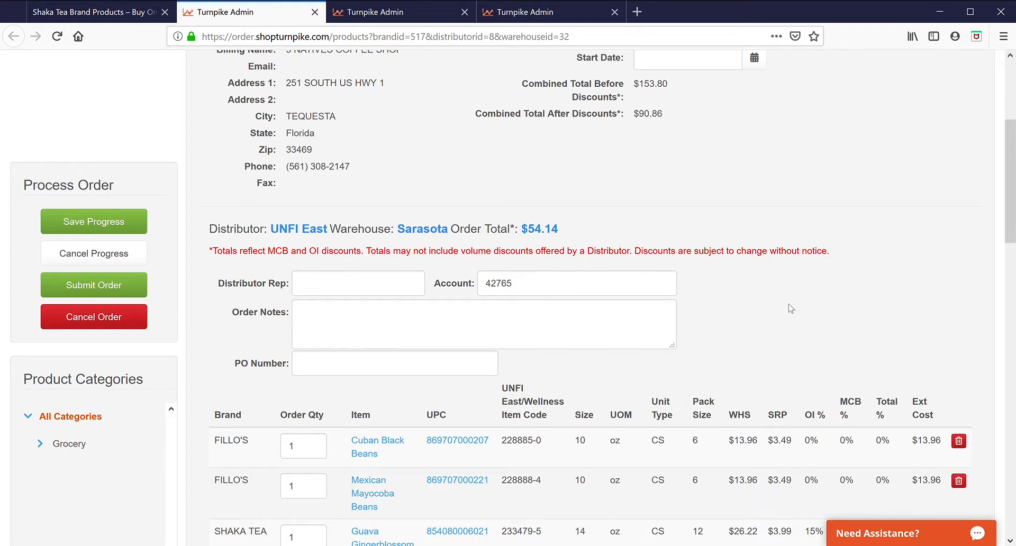
scroll(791, 309, "down", 4)
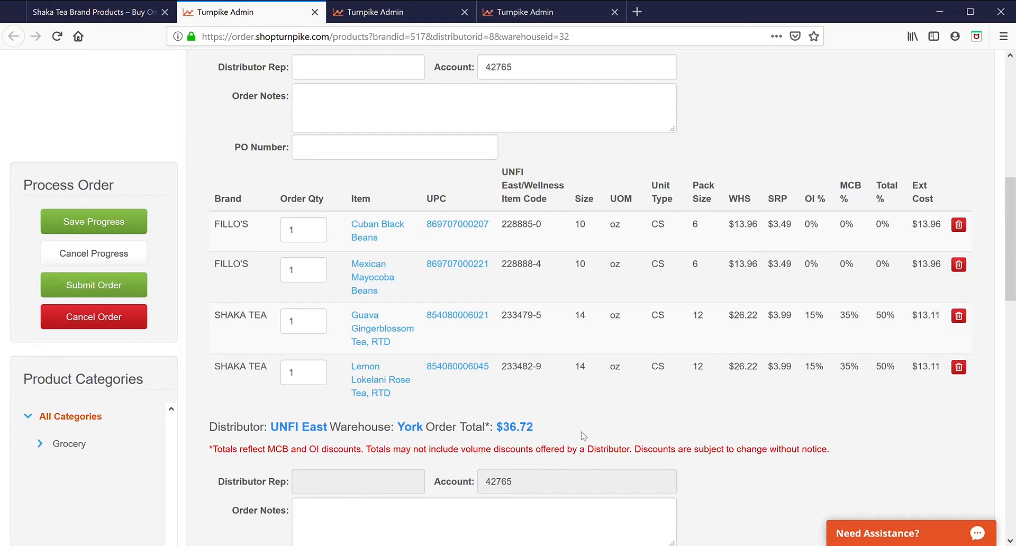
scroll(584, 434, "down", 4)
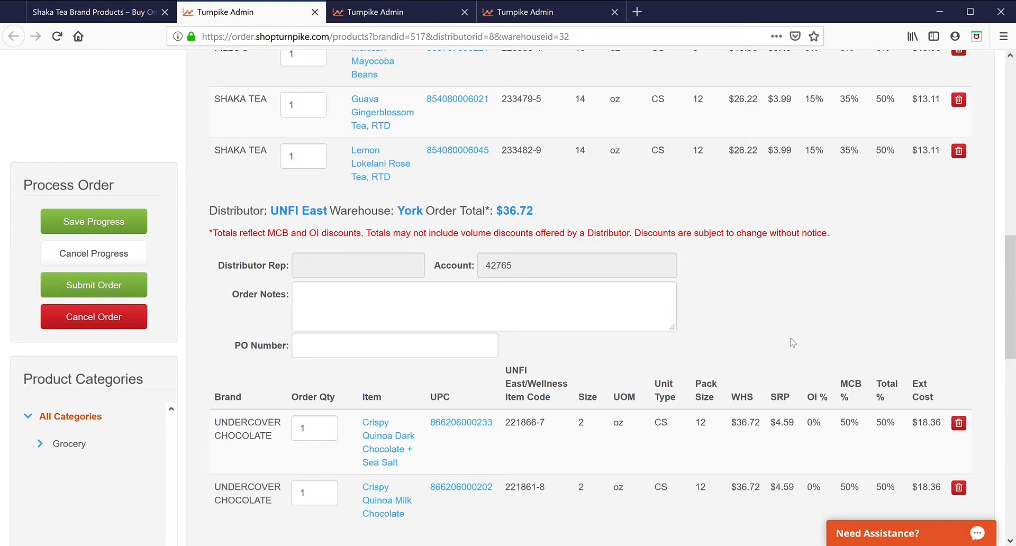
scroll(756, 335, "down", 3)
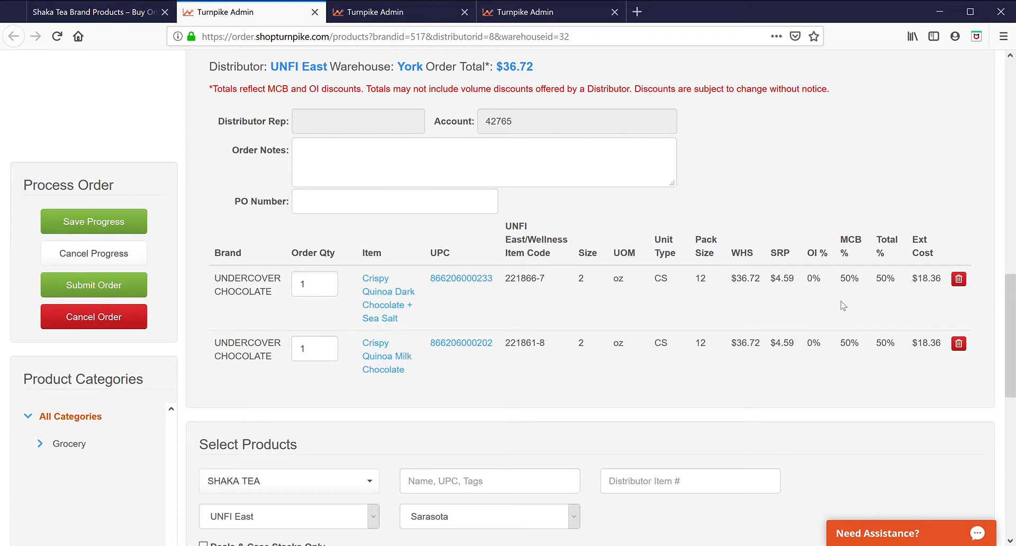
scroll(844, 306, "down", 5)
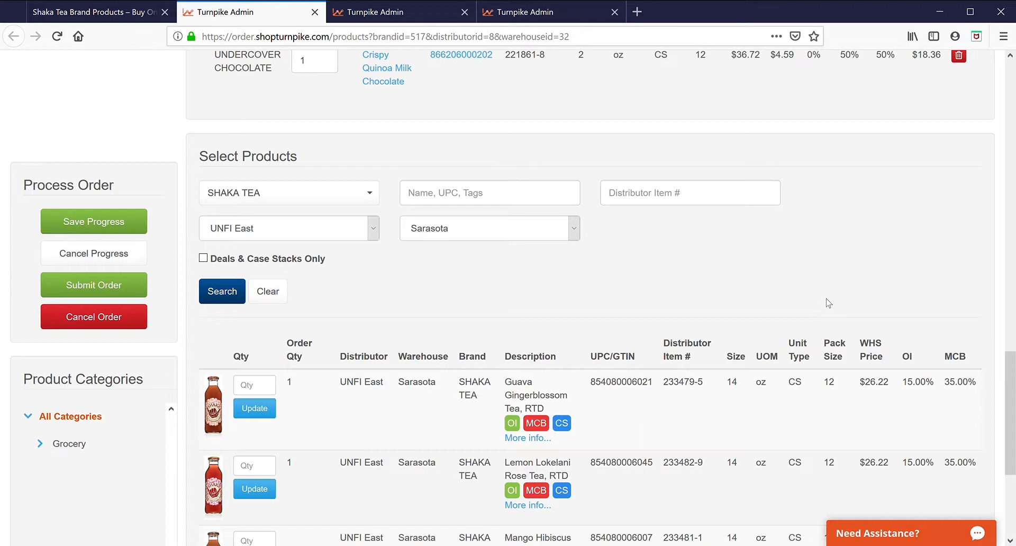
scroll(829, 304, "up", 5)
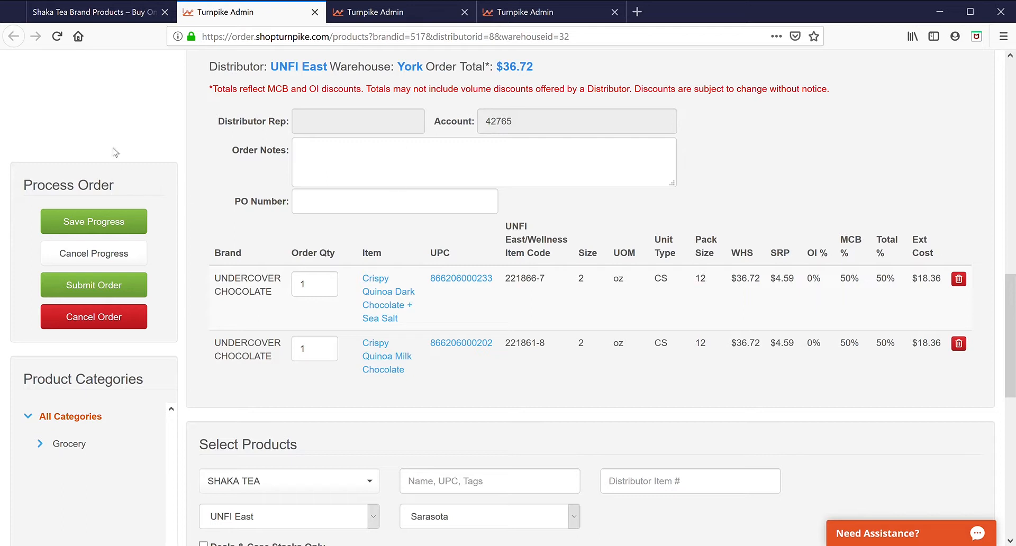
Submit the order with confirmation and open the Turnpike support chat.
left_click(112, 287)
left_click(627, 198)
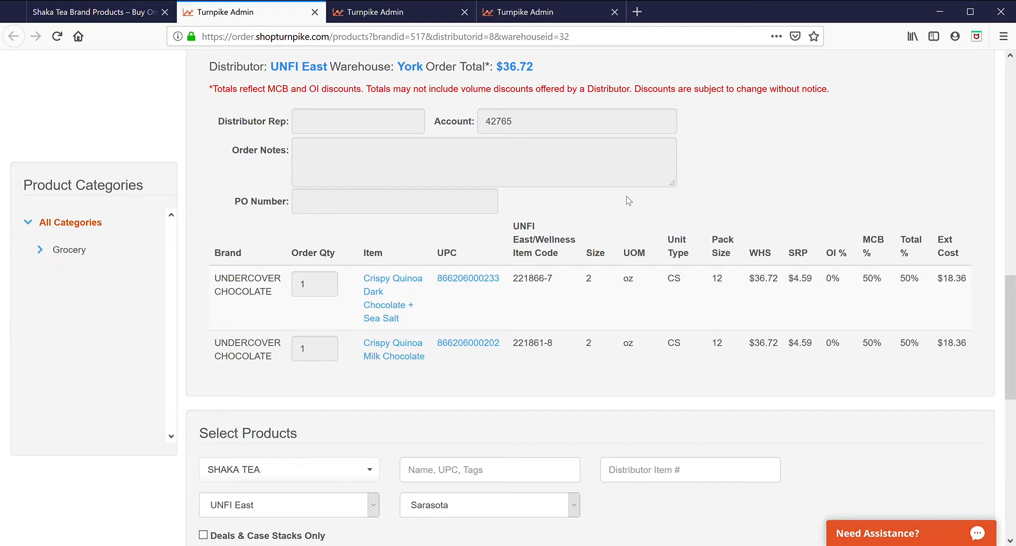
left_click(994, 541)
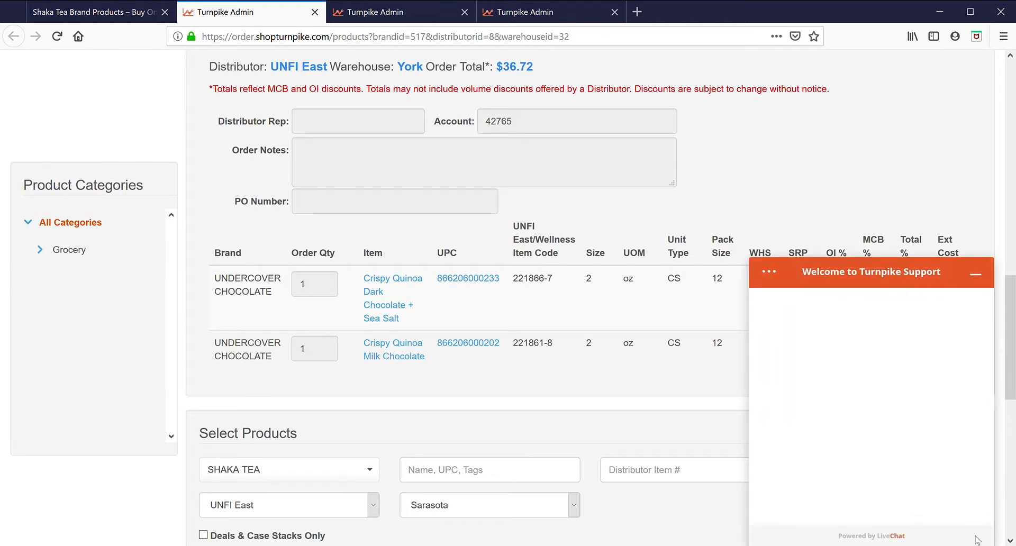